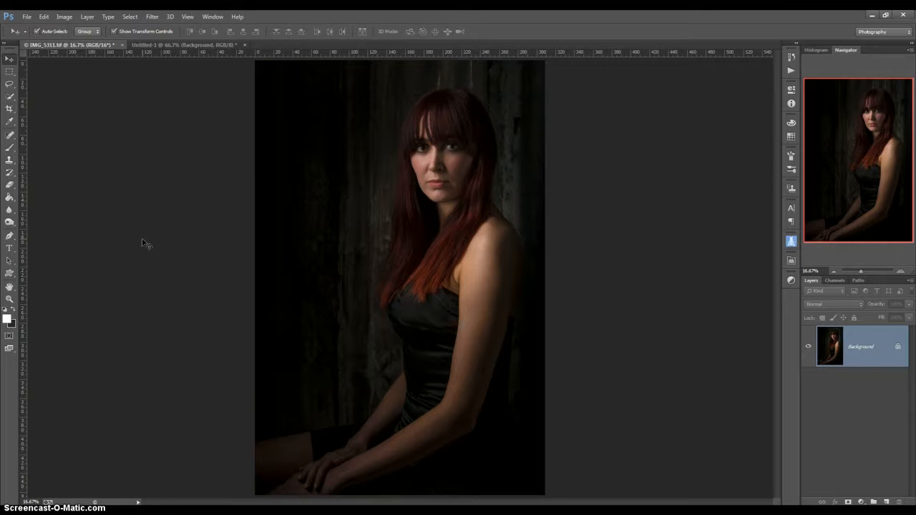
Type the photographer's name followed by '| PHOTOGRAPHY' as a text caption on the photo
{"action": "left_click", "coordinate": [133, 232]}
{"action": "left_click", "coordinate": [9, 251]}
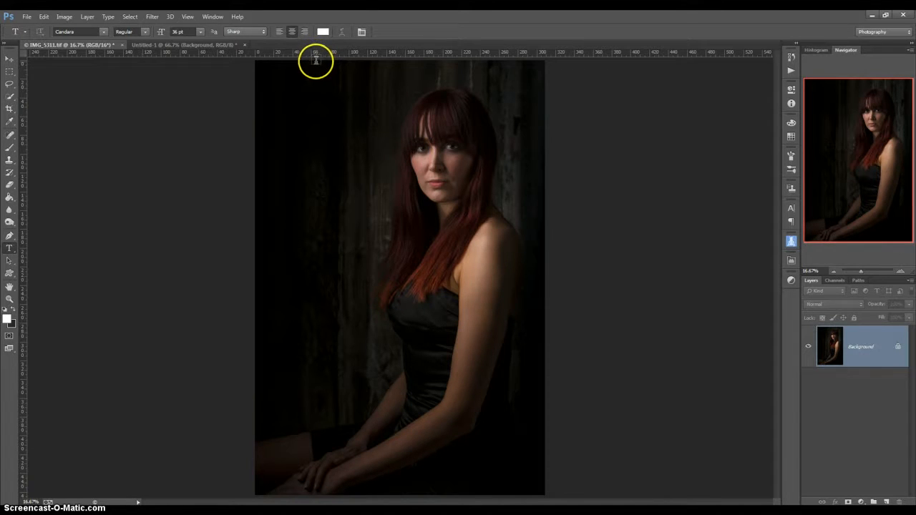
{"action": "left_click", "coordinate": [296, 353]}
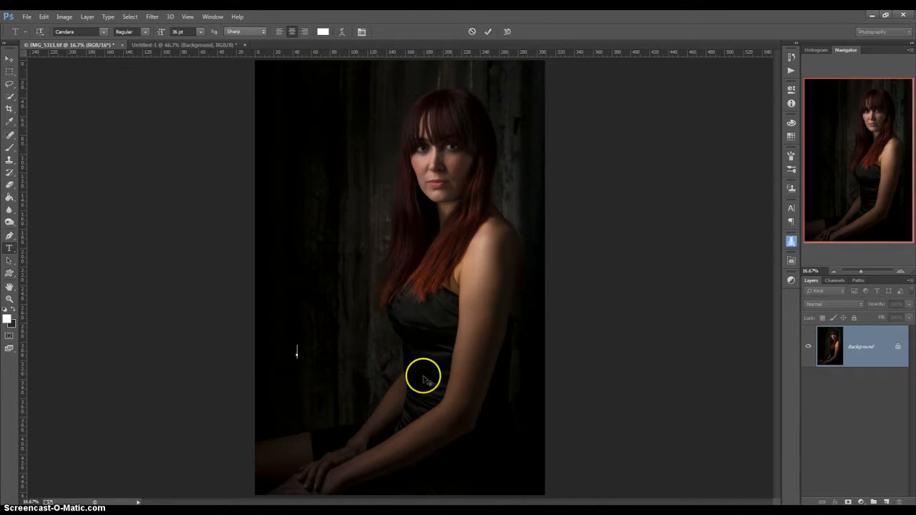
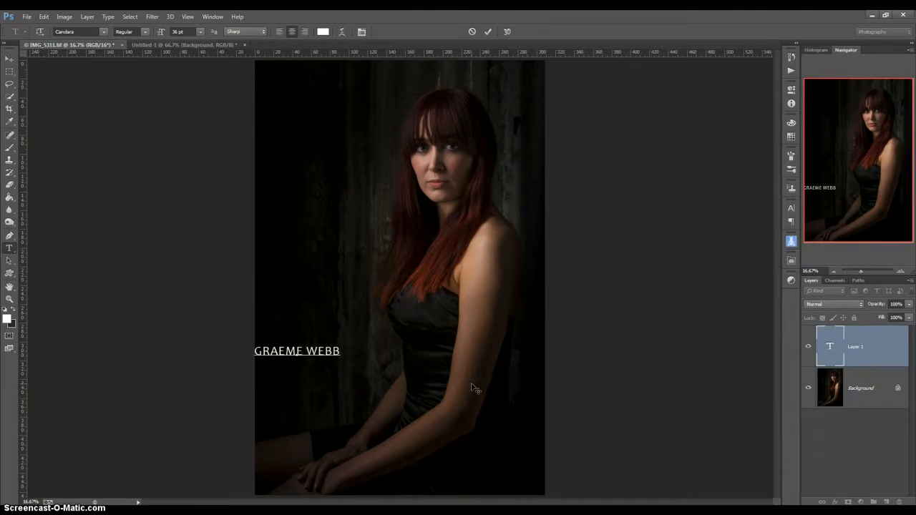
{"action": "type", "text": " |"}
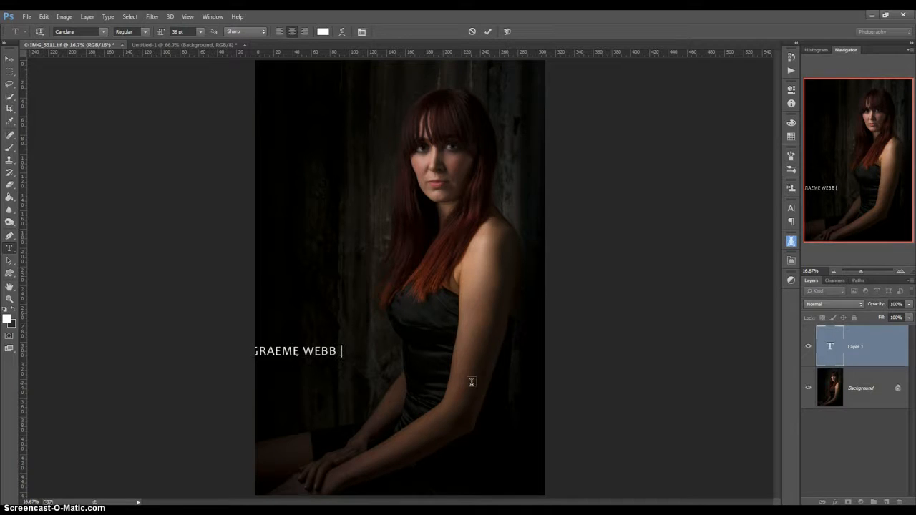
{"action": "type", "text": " PHOTO"}
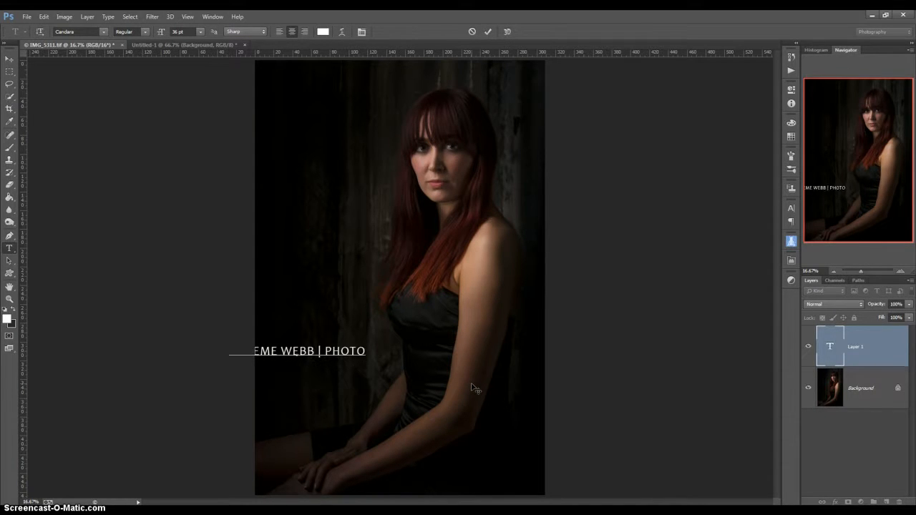
{"action": "type", "text": "GRAPHY"}
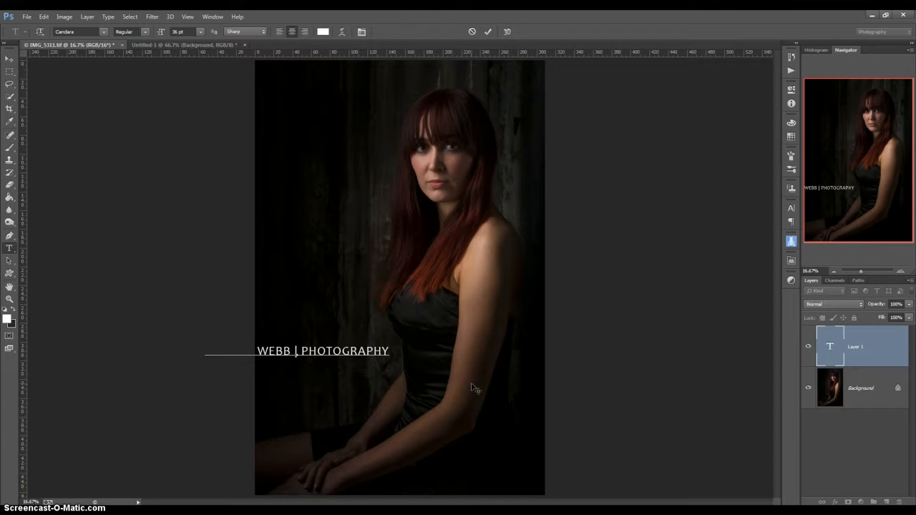
Move the caption down to the photo's bottom edge and commit it
{"action": "left_click_drag", "start_coordinate": [377, 372], "coordinate": [441, 368]}
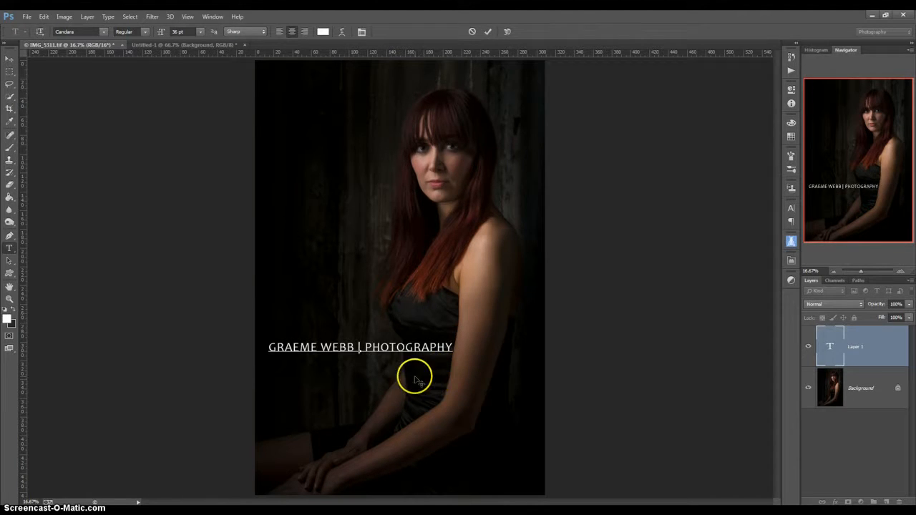
{"action": "left_click_drag", "start_coordinate": [383, 358], "coordinate": [376, 498]}
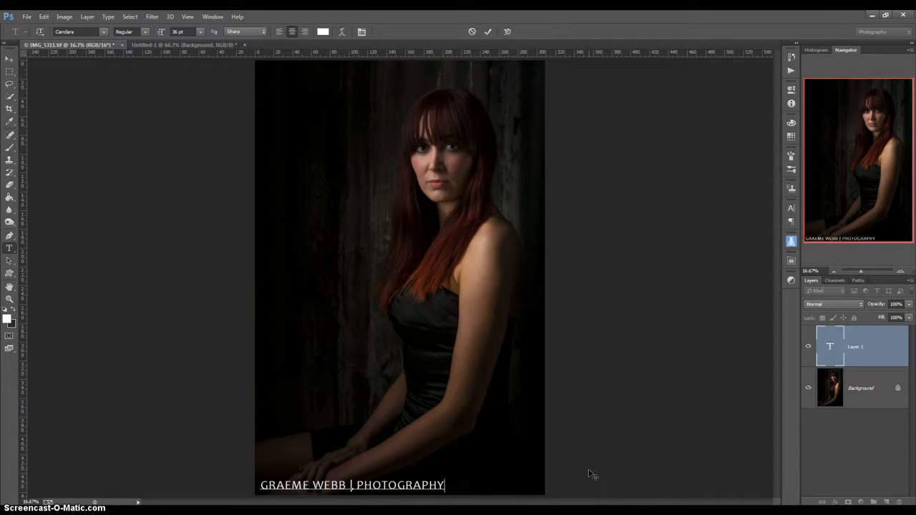
{"action": "left_click", "coordinate": [10, 58]}
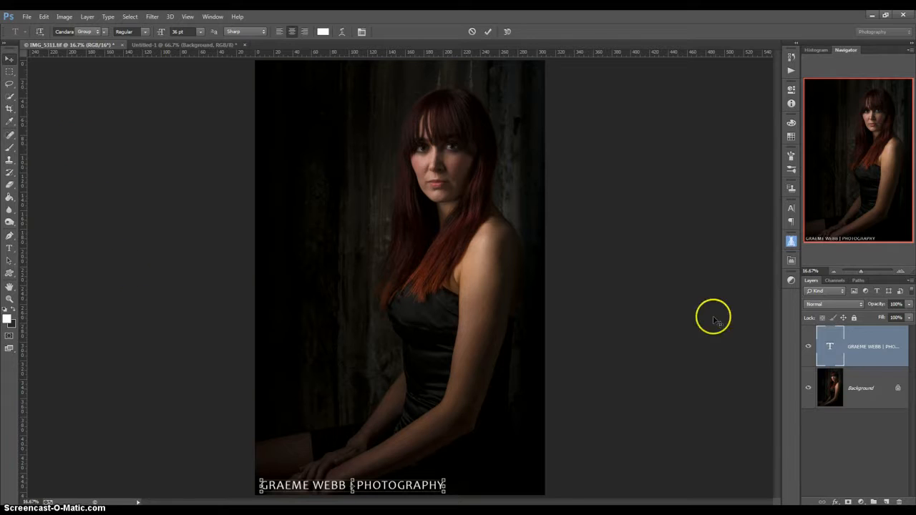
{"action": "left_click", "coordinate": [881, 382]}
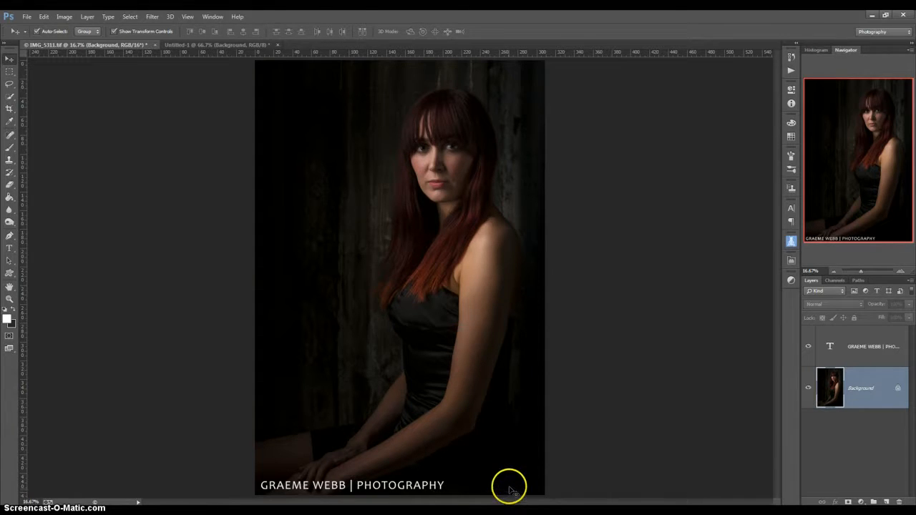
Lower the caption text layer's opacity to 31%
{"action": "left_click", "coordinate": [884, 348]}
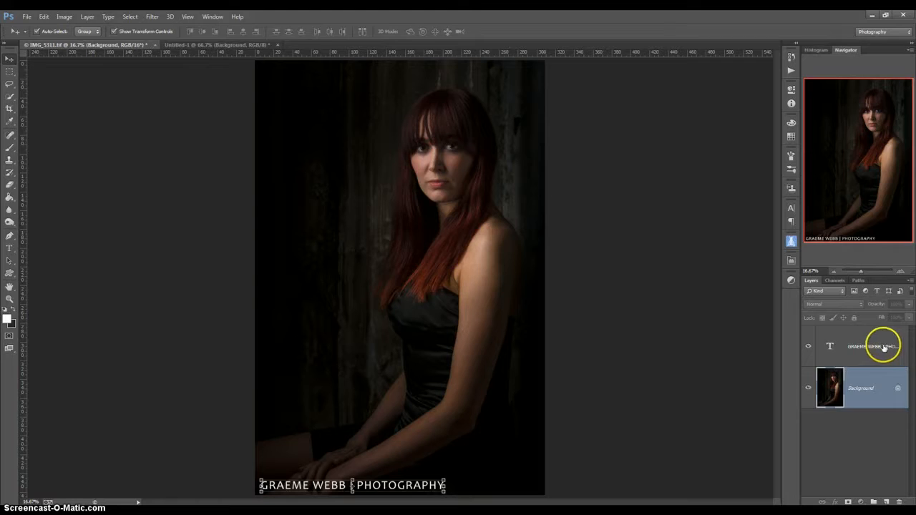
{"action": "left_click_drag", "start_coordinate": [909, 308], "coordinate": [886, 317]}
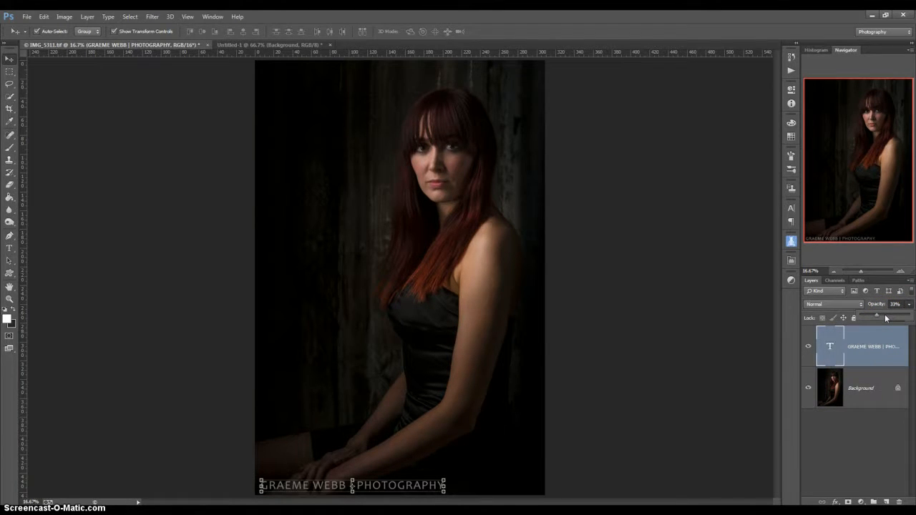
{"action": "left_click", "coordinate": [694, 387]}
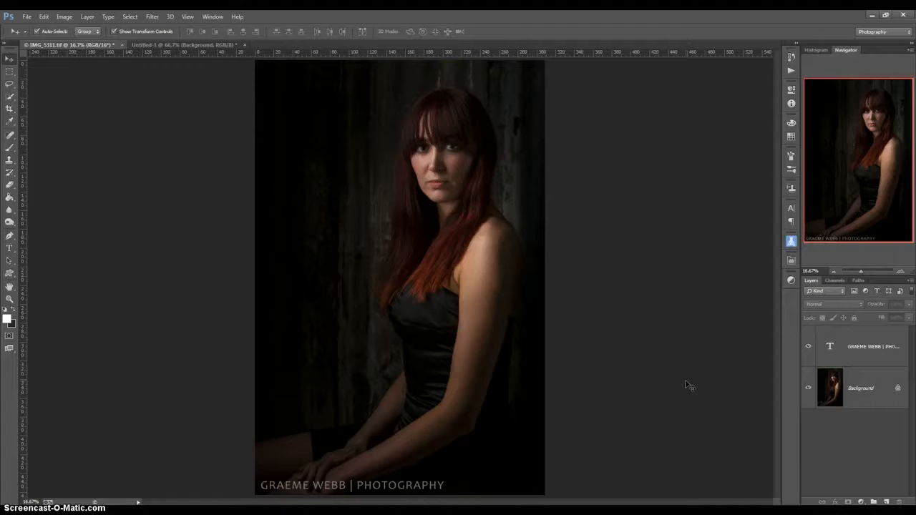
Drag the caption up to the middle of the portrait
{"action": "left_click", "coordinate": [684, 380]}
{"action": "left_click_drag", "start_coordinate": [374, 484], "coordinate": [431, 288]}
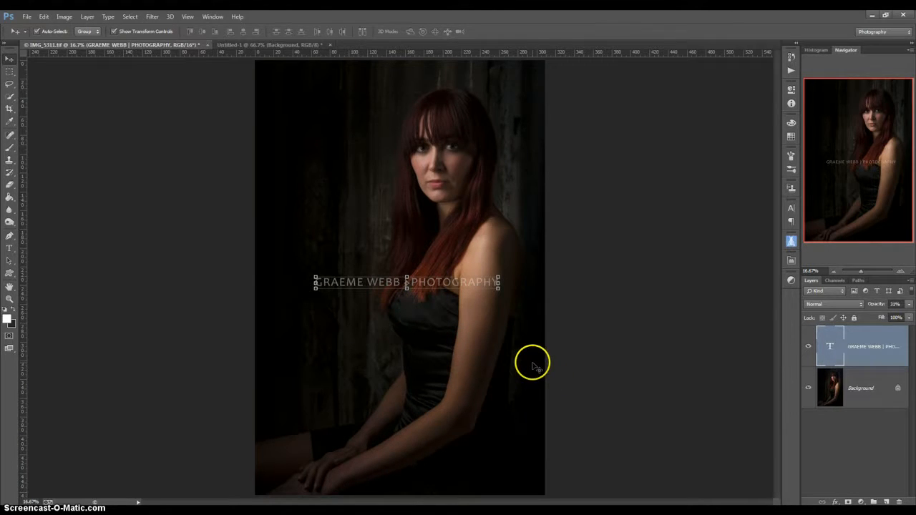
{"action": "left_click", "coordinate": [628, 310]}
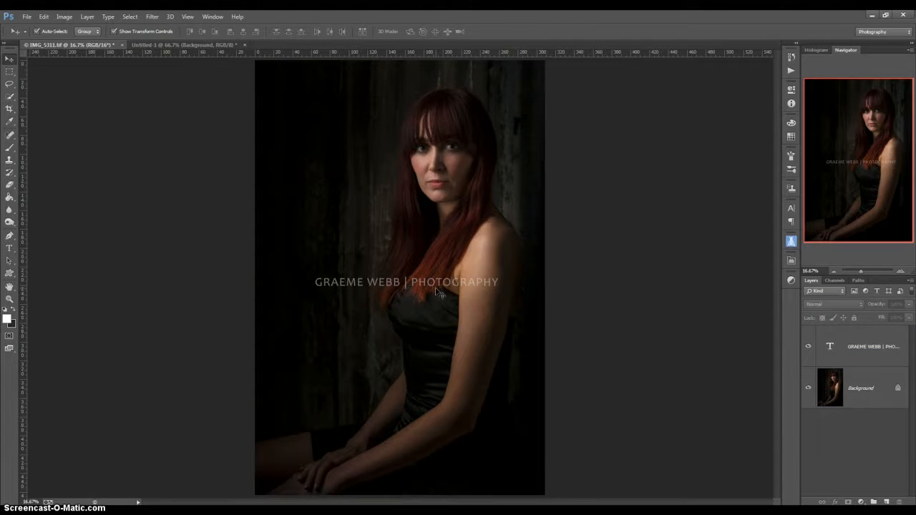
{"action": "mouse_move", "coordinate": [436, 290]}
{"action": "left_mouse_down"}
{"action": "mouse_move", "coordinate": [428, 286]}
{"action": "mouse_move", "coordinate": [485, 290]}
{"action": "left_mouse_up"}
Raise the caption layer's opacity back to 100%
{"action": "left_click", "coordinate": [483, 287]}
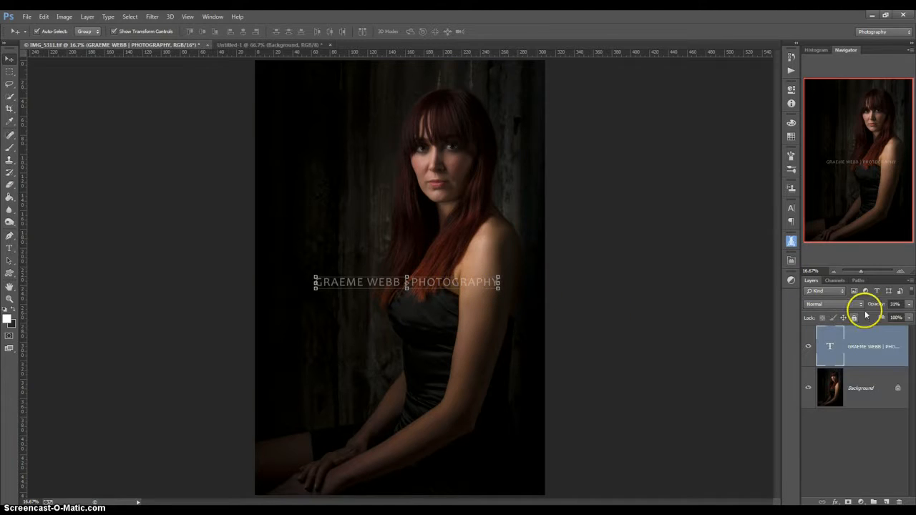
{"action": "mouse_move", "coordinate": [906, 307]}
{"action": "left_mouse_down"}
{"action": "mouse_move", "coordinate": [877, 313]}
{"action": "mouse_move", "coordinate": [903, 316]}
{"action": "left_mouse_up"}
{"action": "left_click", "coordinate": [636, 321]}
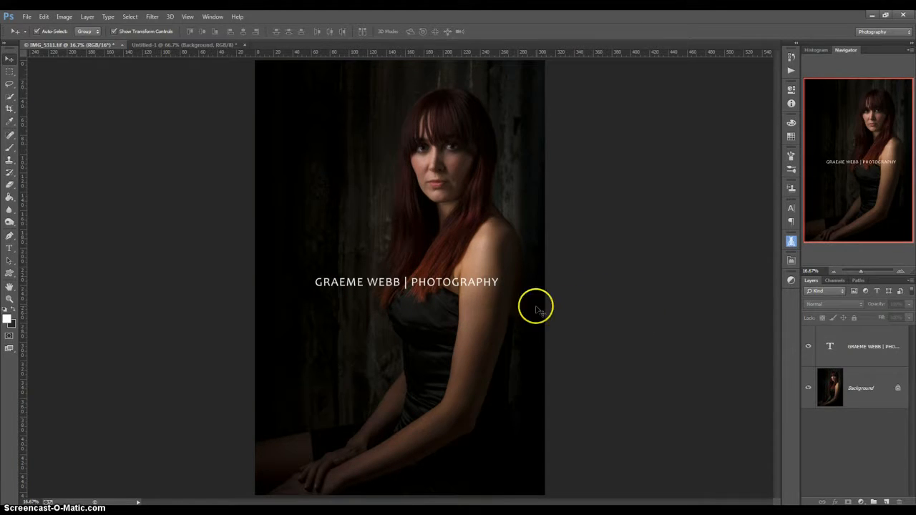
Set the caption text colour to mid grey, RGB 128, 128, 128 (808080)
{"action": "double_click", "coordinate": [829, 347]}
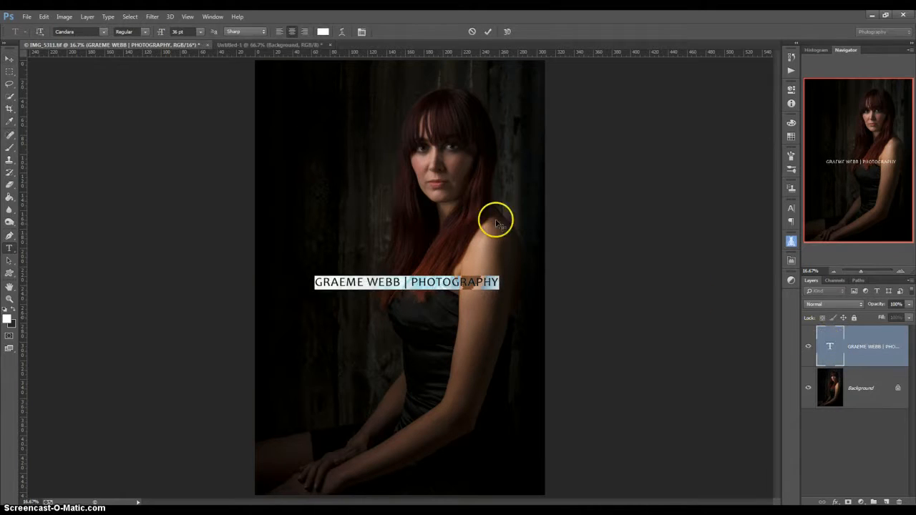
{"action": "left_click", "coordinate": [322, 32]}
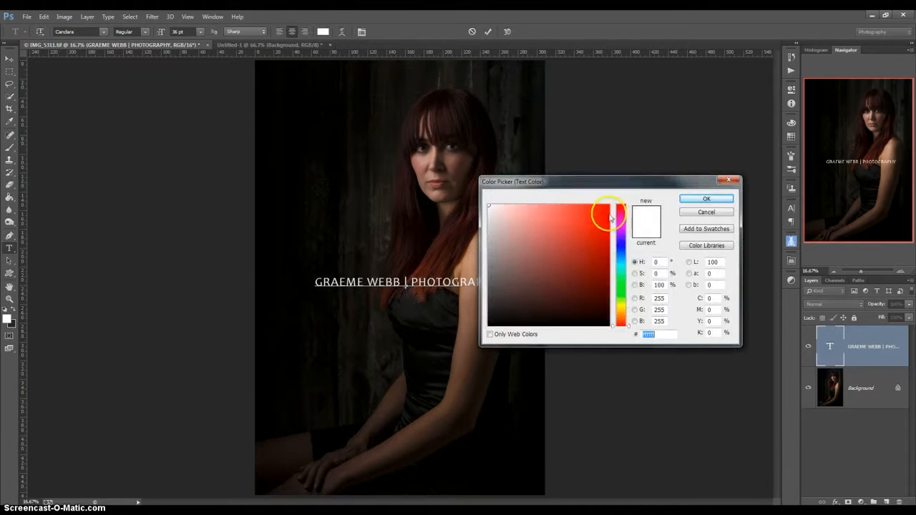
{"action": "left_click_drag", "start_coordinate": [666, 300], "coordinate": [636, 301]}
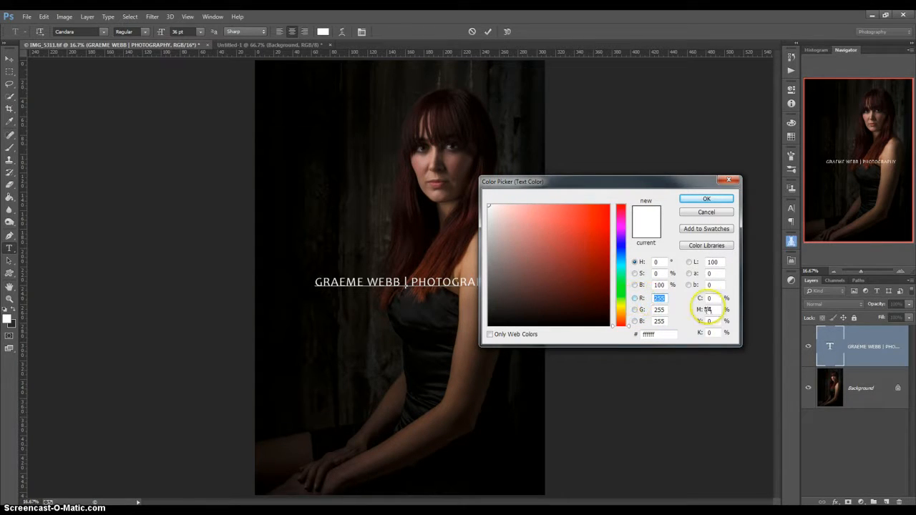
{"action": "type", "text": "128"}
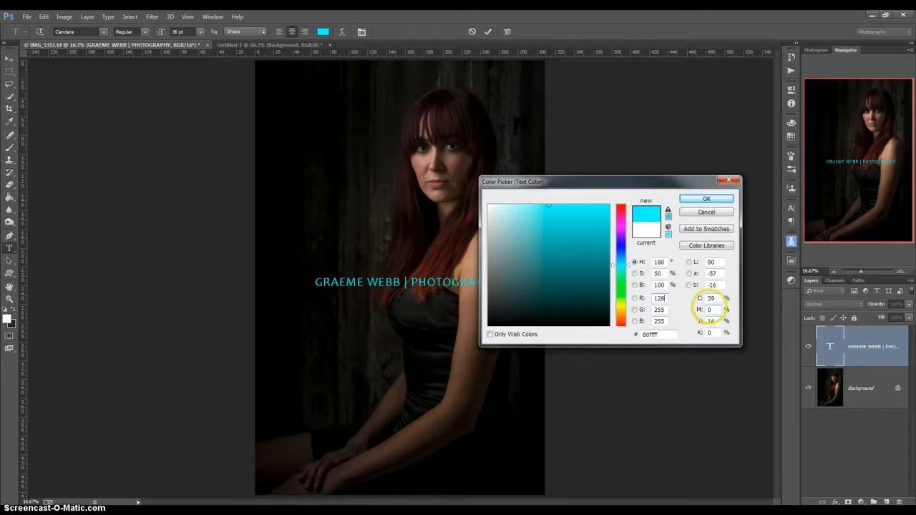
{"action": "left_click", "coordinate": [652, 311]}
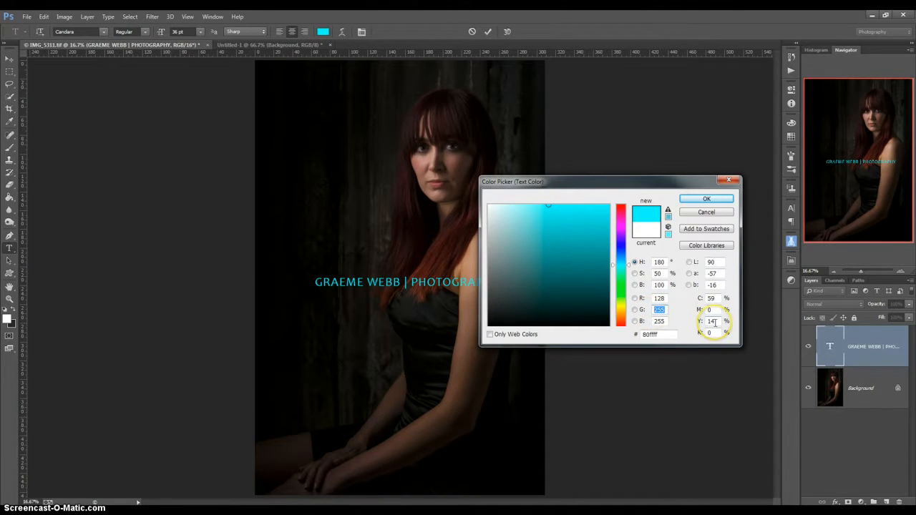
{"action": "type", "text": "128"}
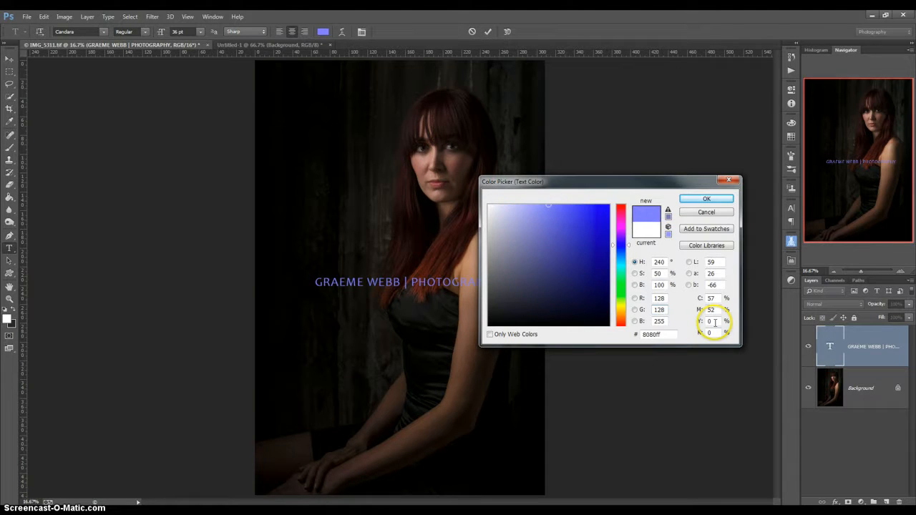
{"action": "double_click", "coordinate": [658, 321]}
{"action": "type", "text": "128"}
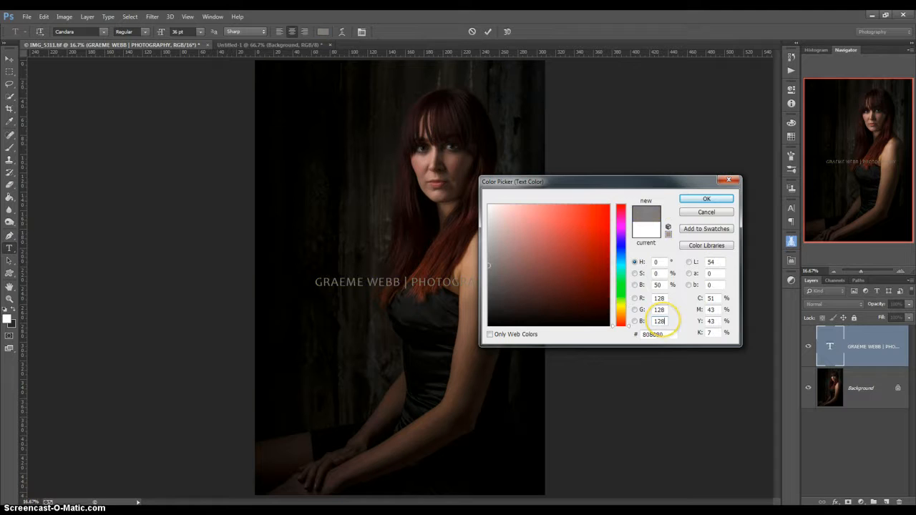
{"action": "key", "text": "Return"}
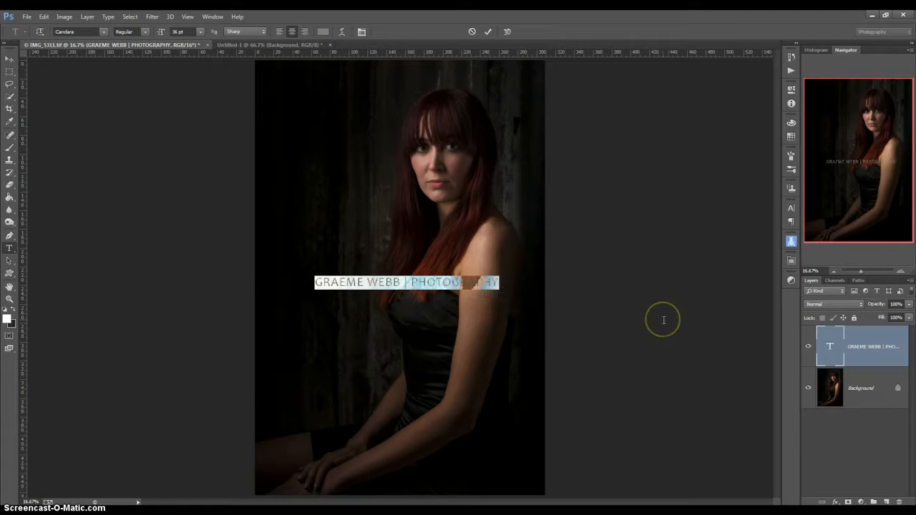
Set the caption's font size to 48 pt and commit the text edit
{"action": "left_click", "coordinate": [201, 32]}
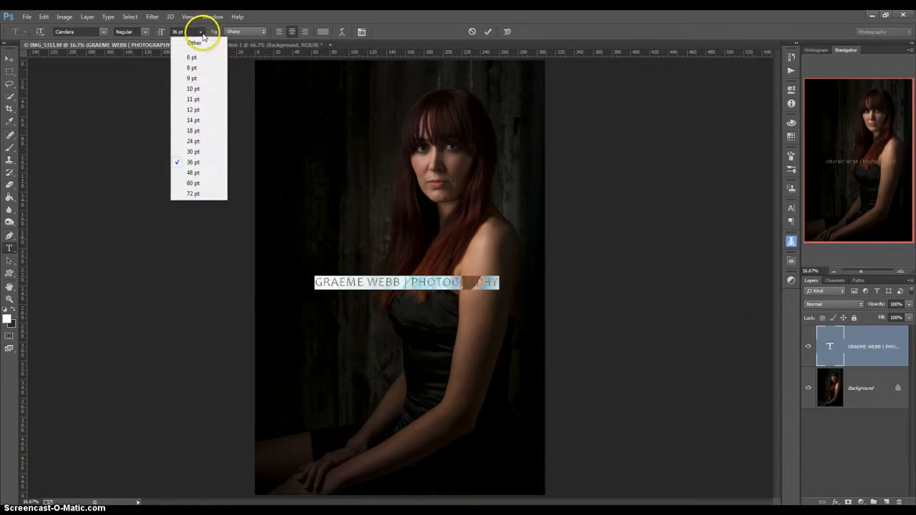
{"action": "left_click", "coordinate": [194, 172]}
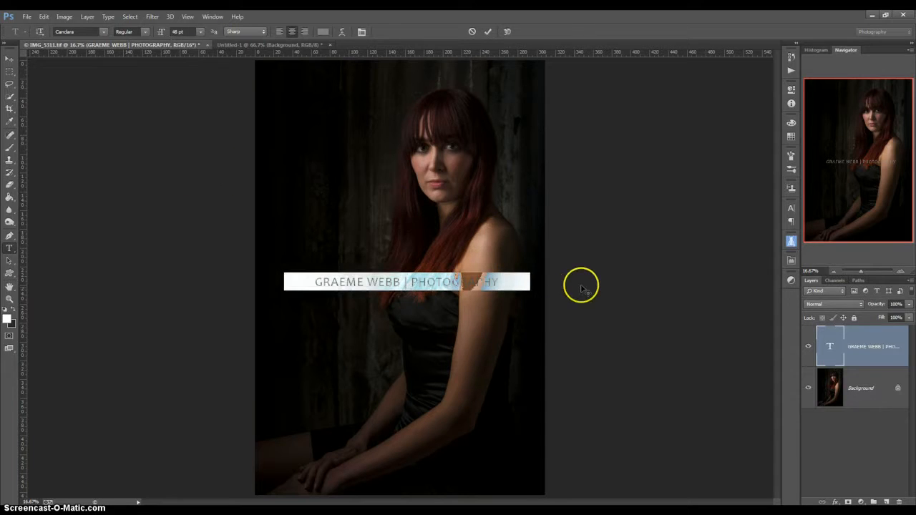
{"action": "left_click", "coordinate": [452, 280]}
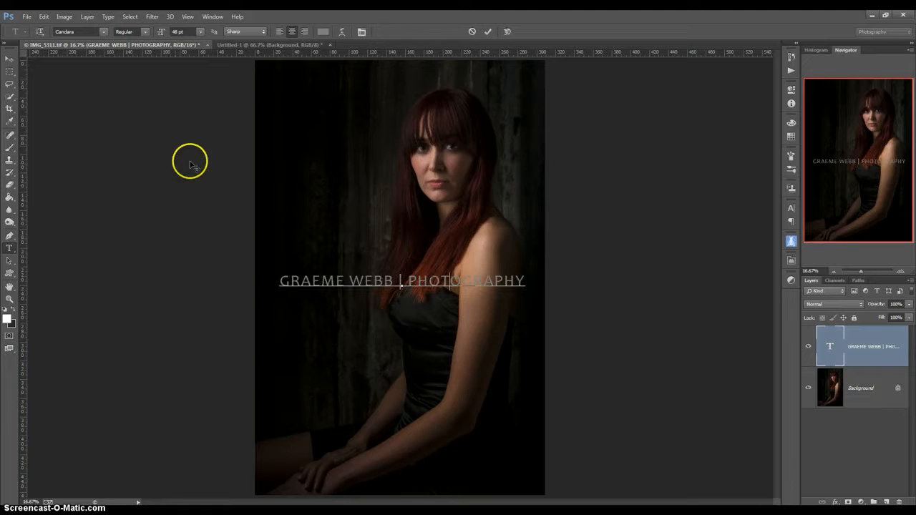
{"action": "left_click", "coordinate": [873, 355]}
{"action": "key", "text": "v"}
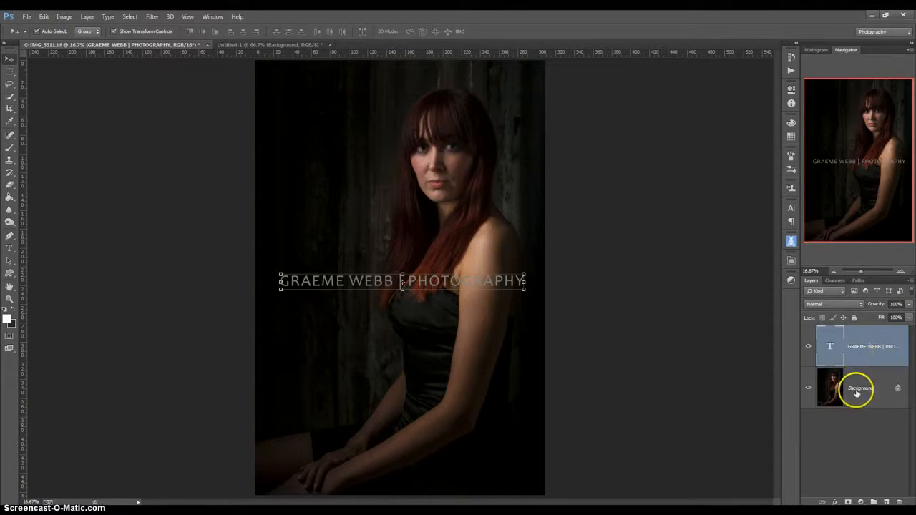
{"action": "left_click", "coordinate": [835, 504]}
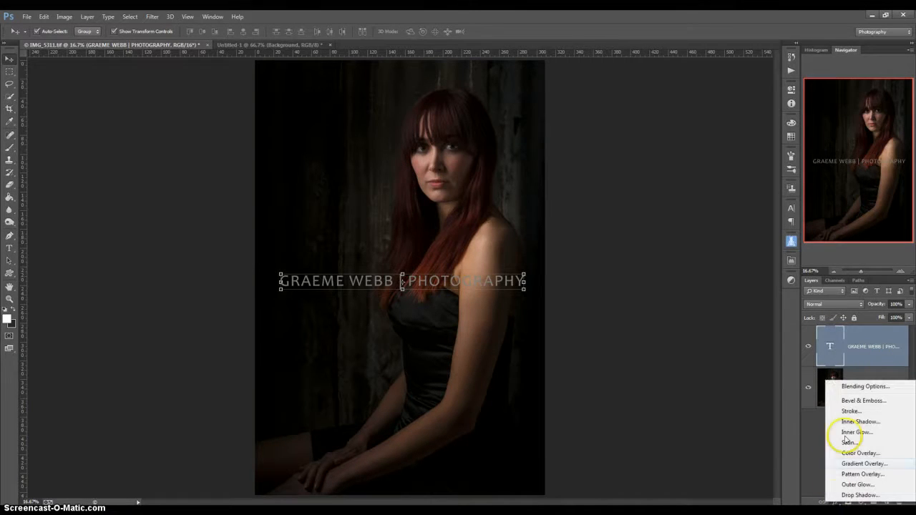
Apply an Inner Bevel, Smooth Bevel & Emboss to the caption with a new lighting angle
{"action": "left_click", "coordinate": [848, 401]}
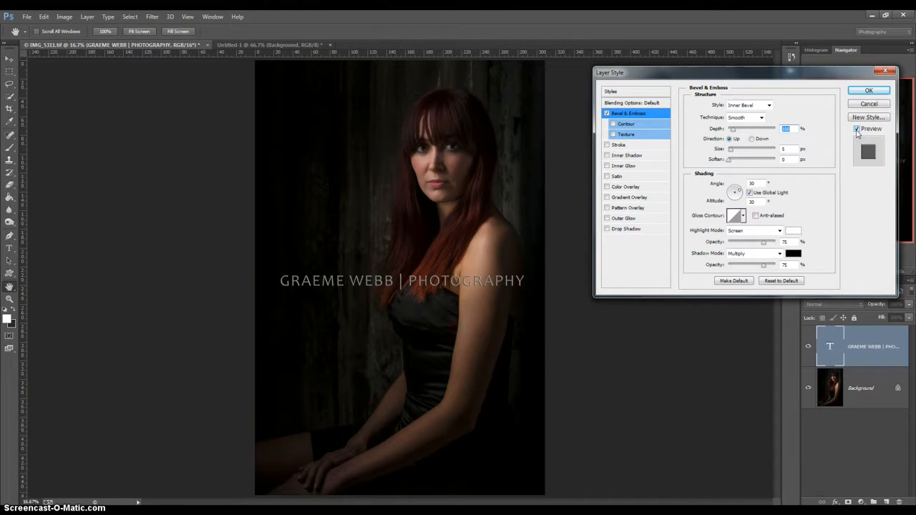
{"action": "left_click", "coordinate": [858, 130]}
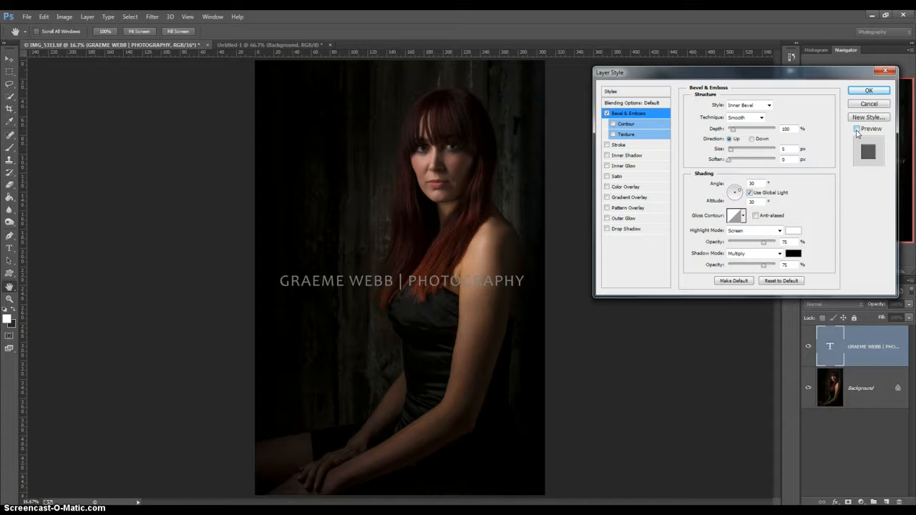
{"action": "left_click", "coordinate": [857, 130]}
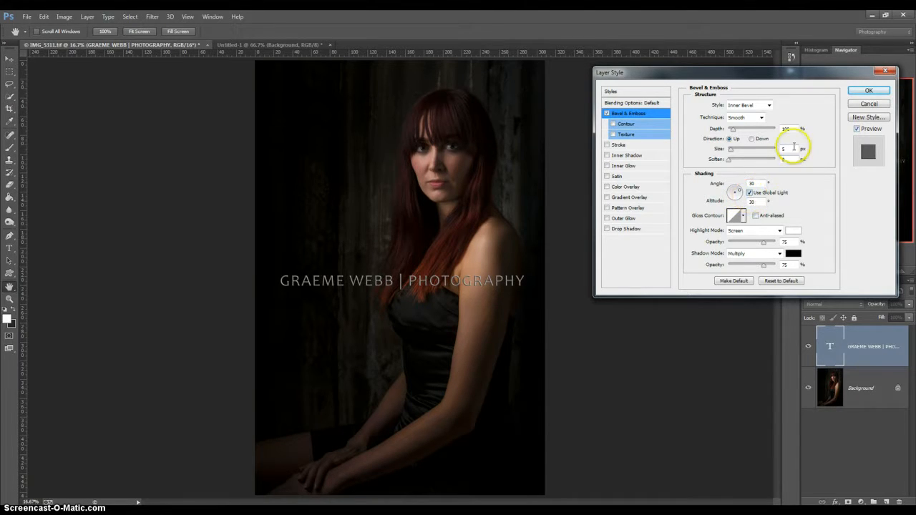
{"action": "left_click_drag", "start_coordinate": [742, 192], "coordinate": [740, 190]}
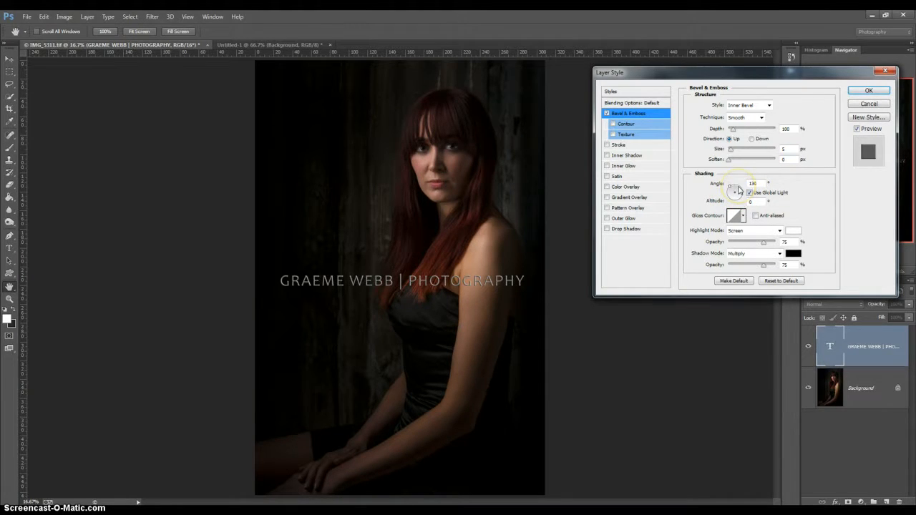
{"action": "left_click", "coordinate": [734, 189]}
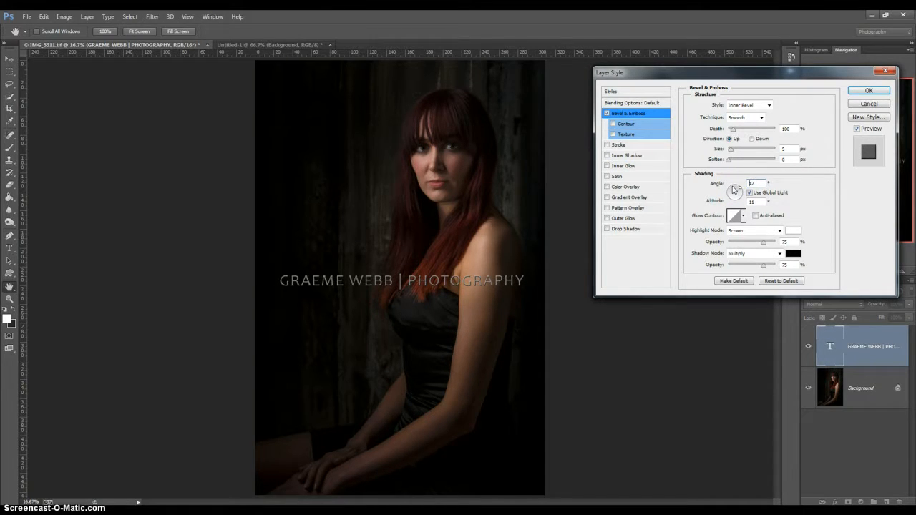
{"action": "left_click", "coordinate": [740, 188]}
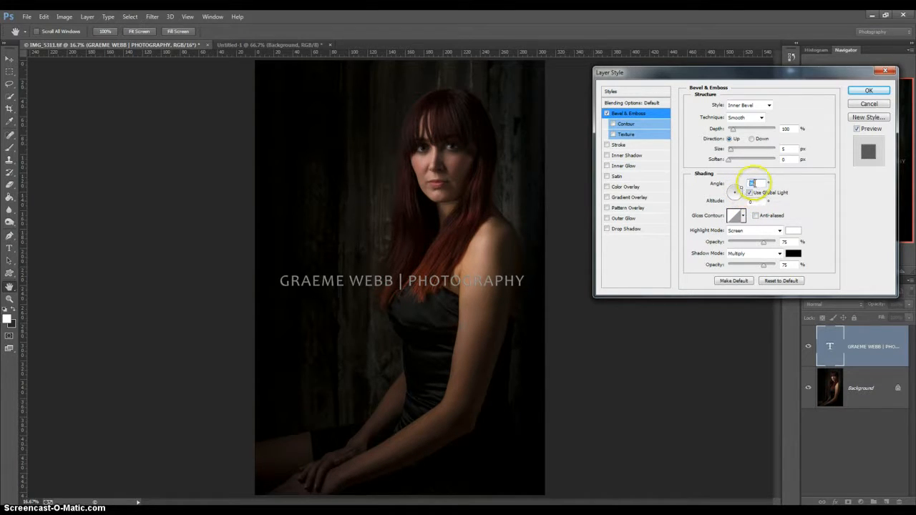
{"action": "left_click_drag", "start_coordinate": [756, 183], "coordinate": [724, 185]}
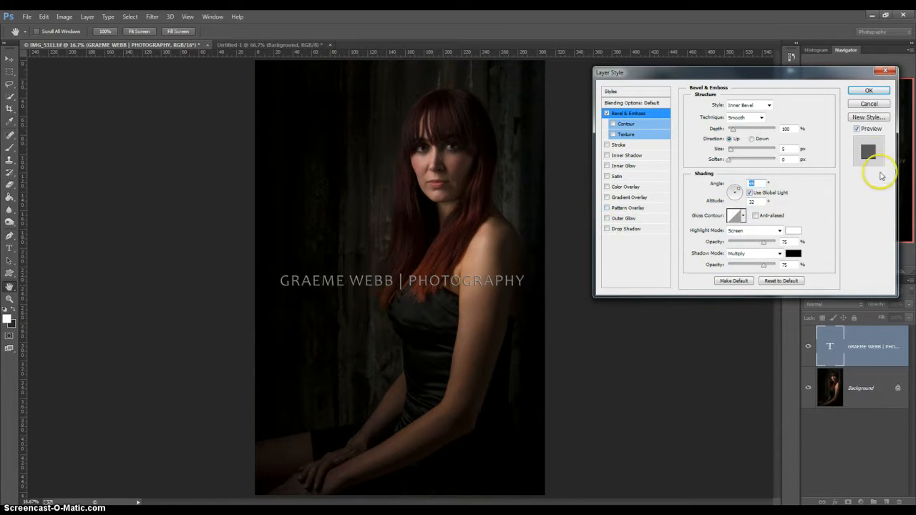
{"action": "left_click", "coordinate": [864, 91]}
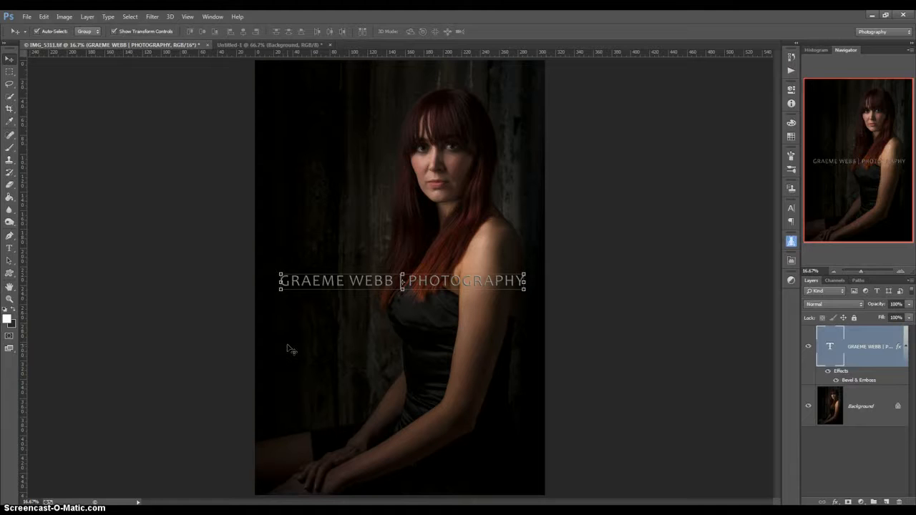
Switch the caption text layer's blend mode to Overlay
{"action": "left_click", "coordinate": [850, 304]}
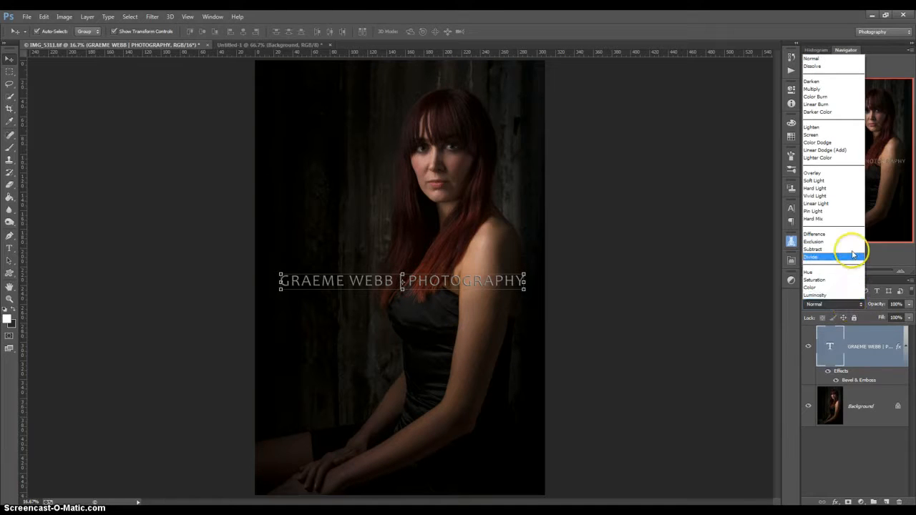
{"action": "left_click", "coordinate": [814, 174]}
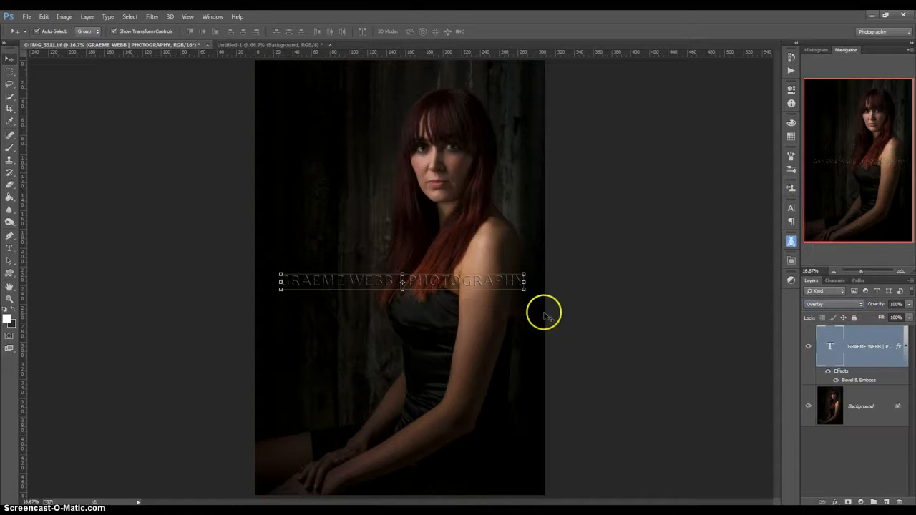
{"action": "left_click", "coordinate": [614, 306]}
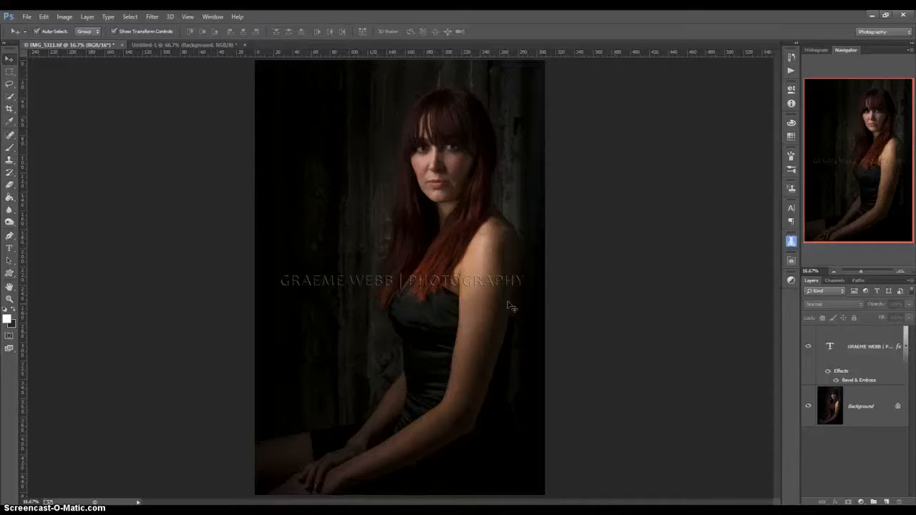
Change the caption text colour to black (000000) and commit the edit
{"action": "left_click", "coordinate": [865, 345]}
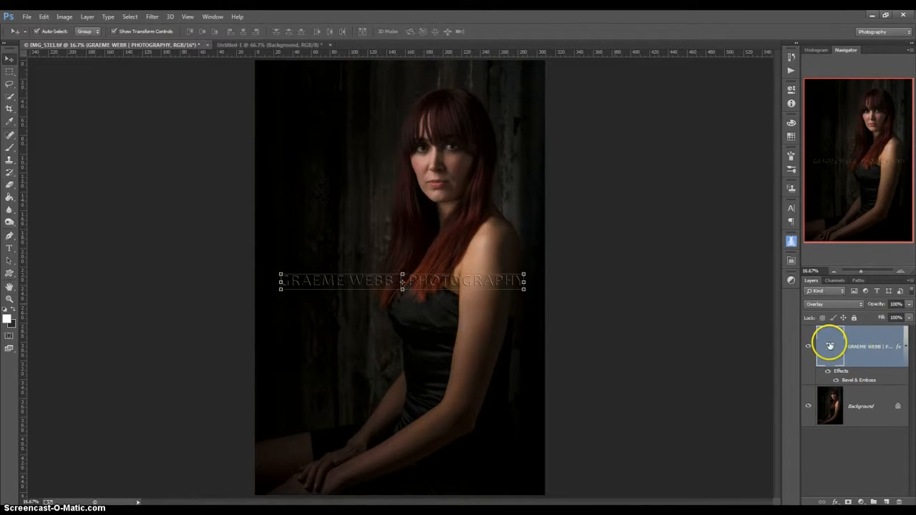
{"action": "double_click", "coordinate": [829, 346]}
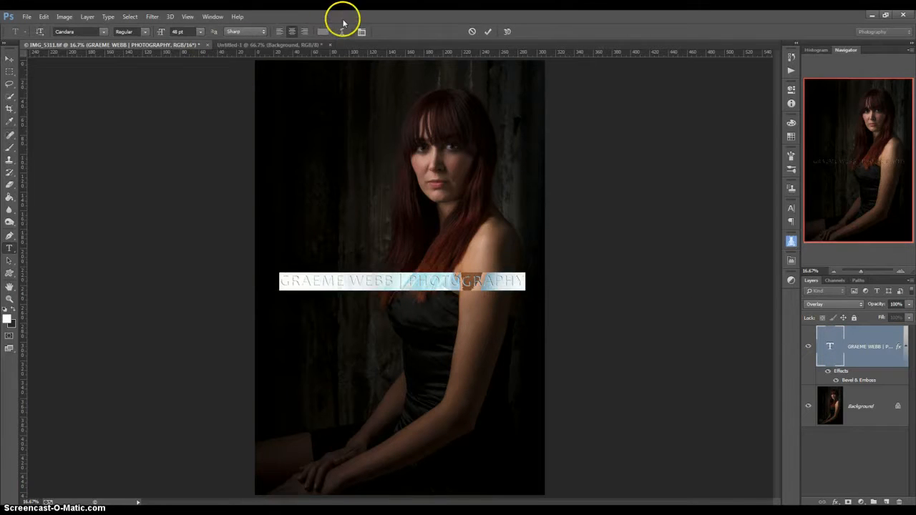
{"action": "left_click", "coordinate": [321, 31]}
{"action": "type", "text": "000000"}
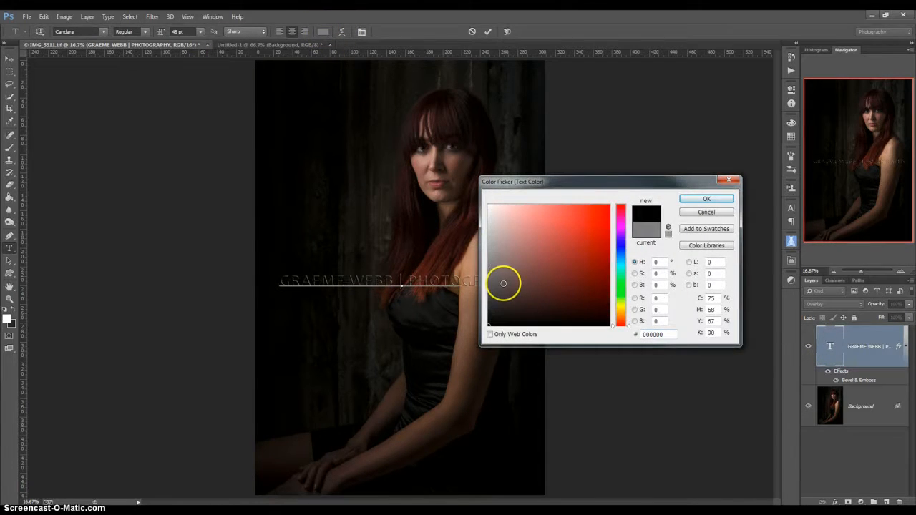
{"action": "left_click", "coordinate": [709, 199]}
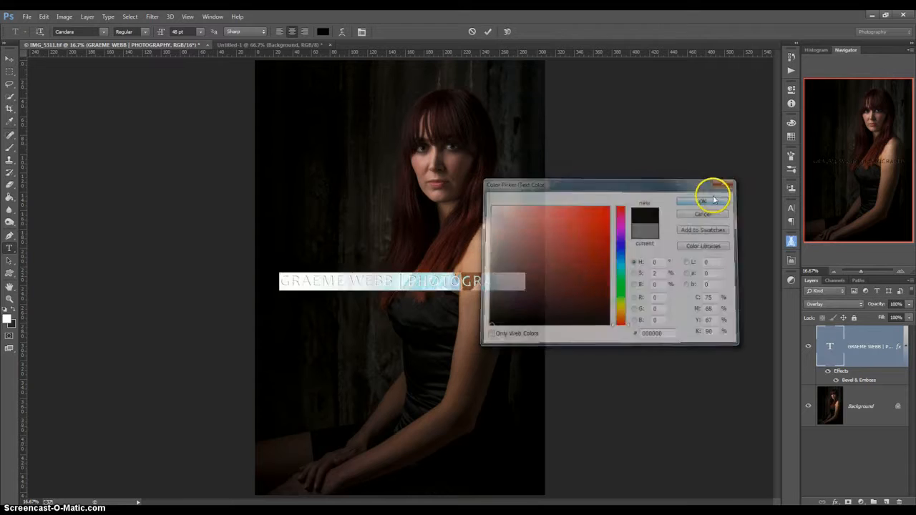
{"action": "key", "text": "ctrl+Return"}
{"action": "key", "text": "v"}
Return the text layer to Normal blending and turn off its Bevel & Emboss
{"action": "left_click", "coordinate": [844, 305]}
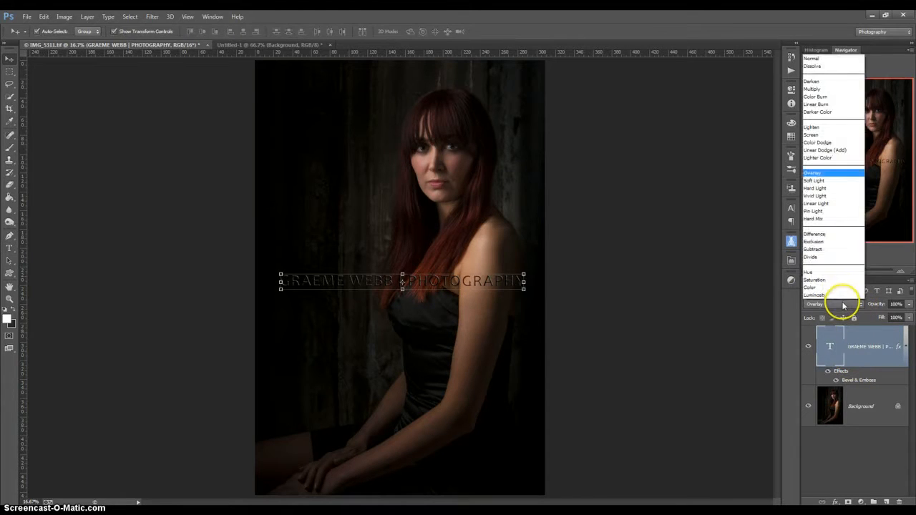
{"action": "left_click", "coordinate": [816, 58]}
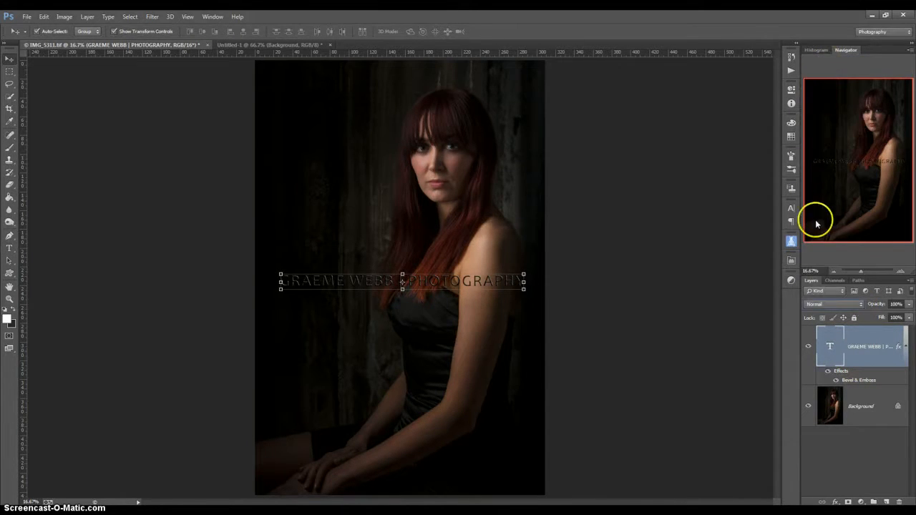
{"action": "double_click", "coordinate": [896, 349]}
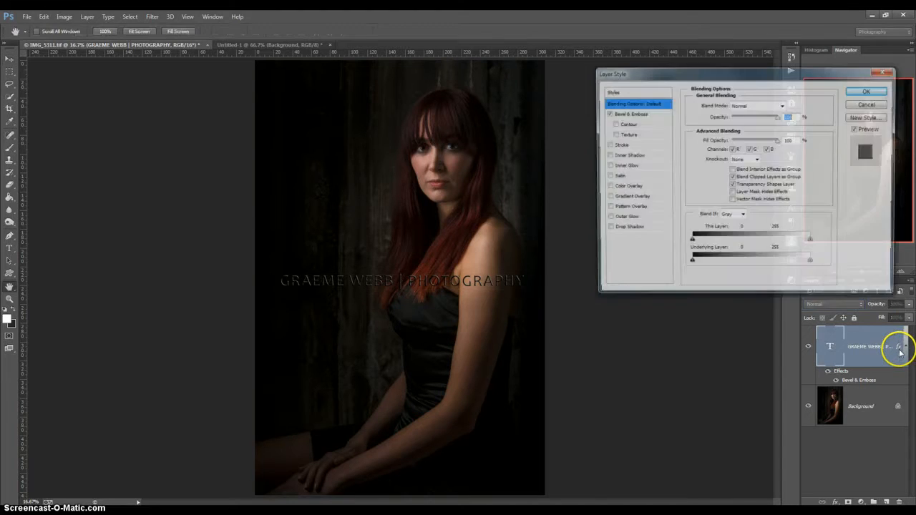
{"action": "left_click", "coordinate": [607, 113]}
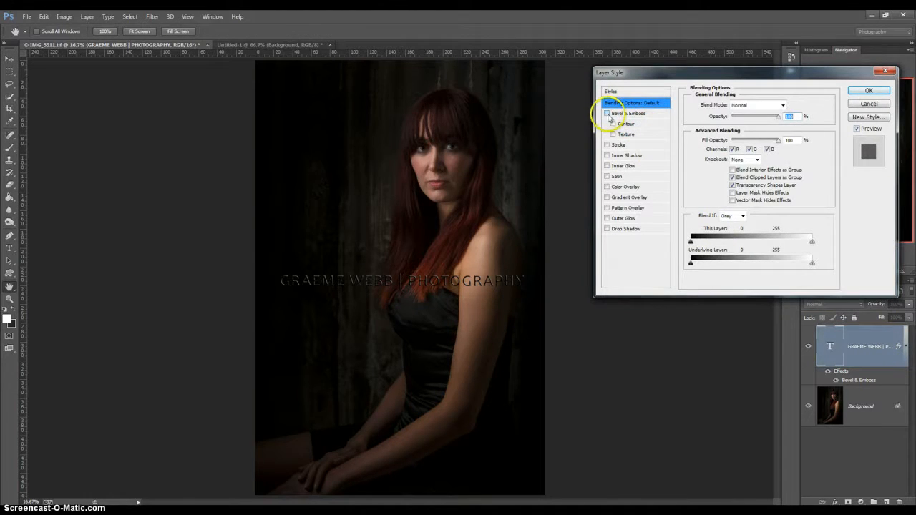
{"action": "left_click", "coordinate": [864, 91]}
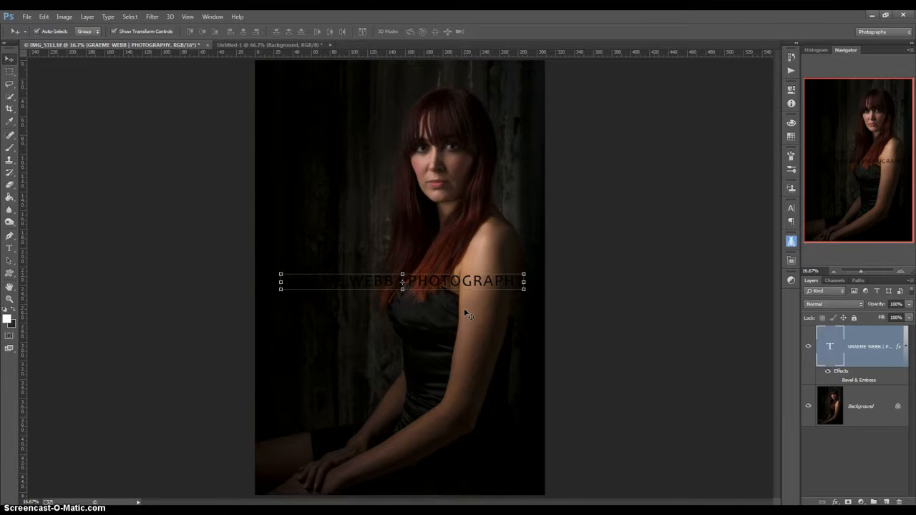
On a new Layer 1, fill a rectangular band across the caption with white
{"action": "left_click", "coordinate": [886, 502]}
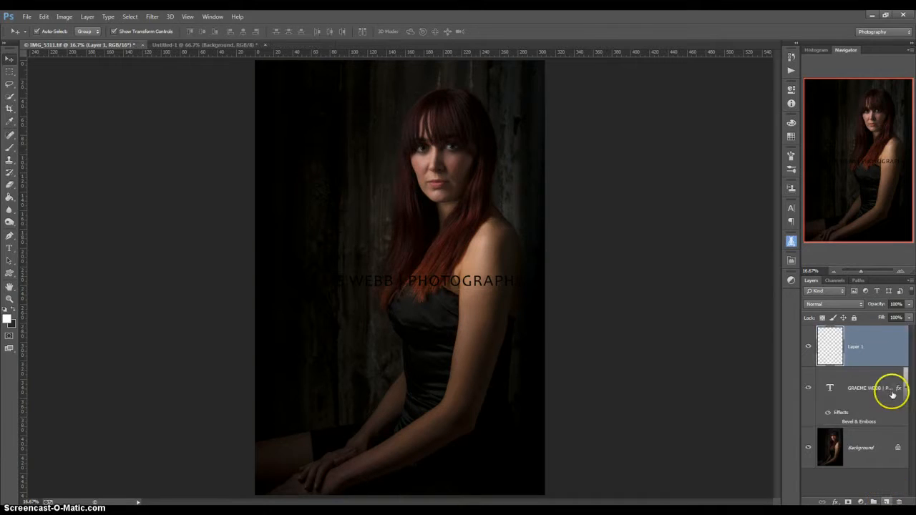
{"action": "left_click", "coordinate": [10, 73]}
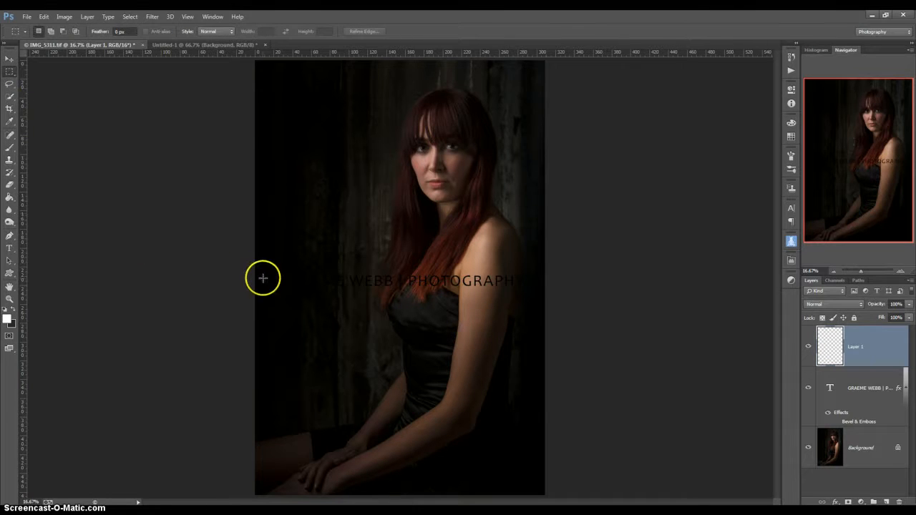
{"action": "left_click_drag", "start_coordinate": [252, 251], "coordinate": [566, 311]}
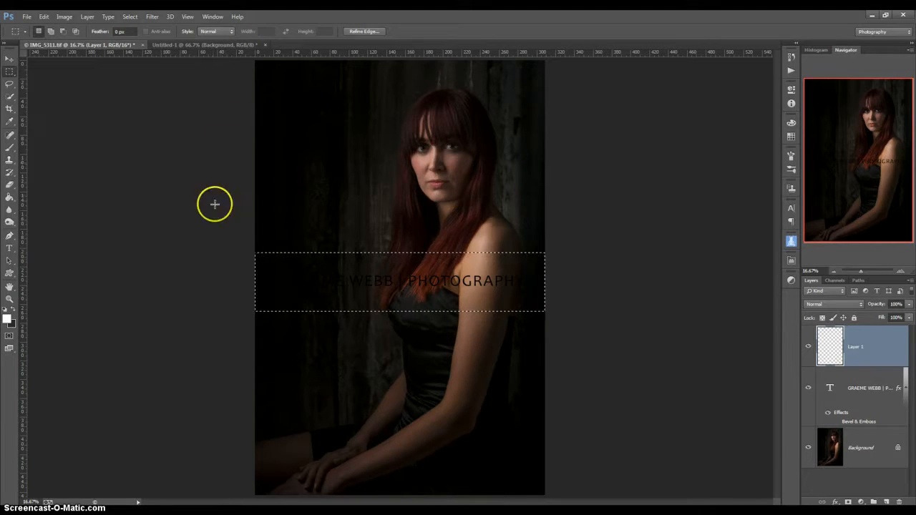
{"action": "left_click", "coordinate": [44, 17]}
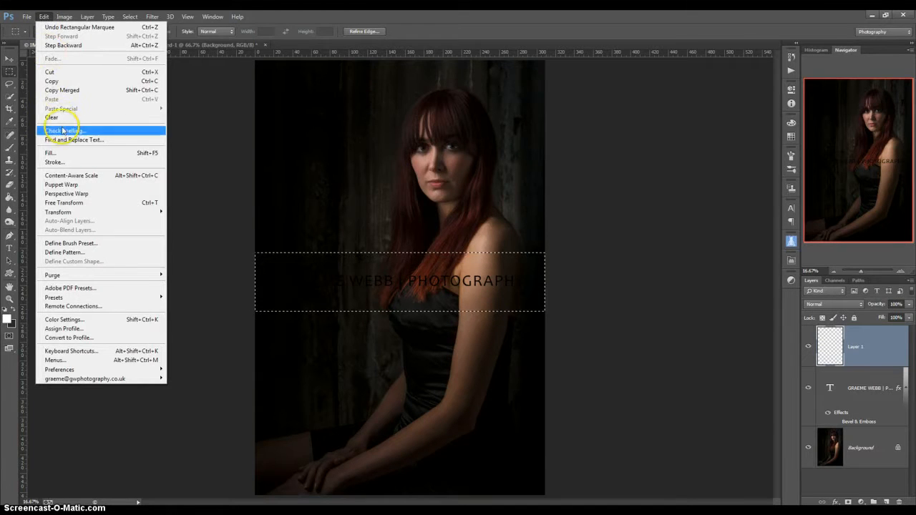
{"action": "left_click", "coordinate": [71, 153]}
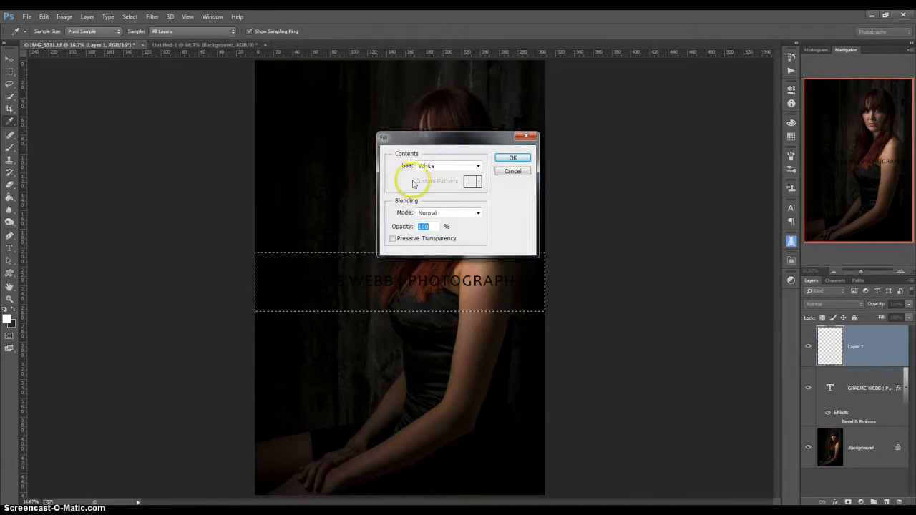
{"action": "left_click", "coordinate": [511, 158]}
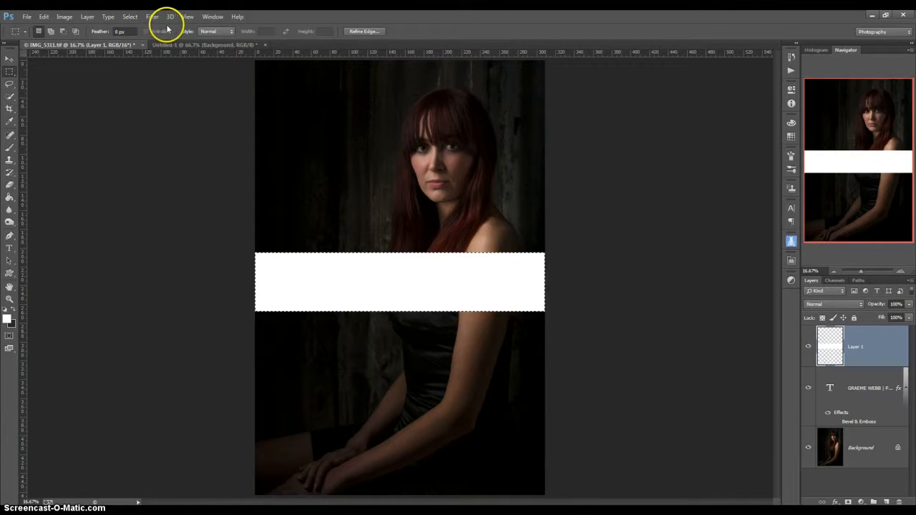
{"action": "left_click", "coordinate": [154, 20]}
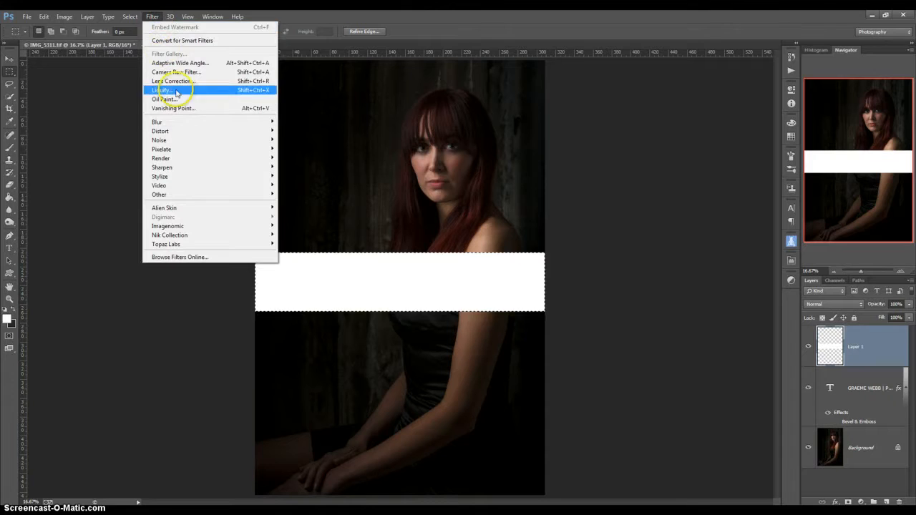
Add 103.6% monochromatic Gaussian noise to the white band
{"action": "mouse_move", "coordinate": [199, 140]}
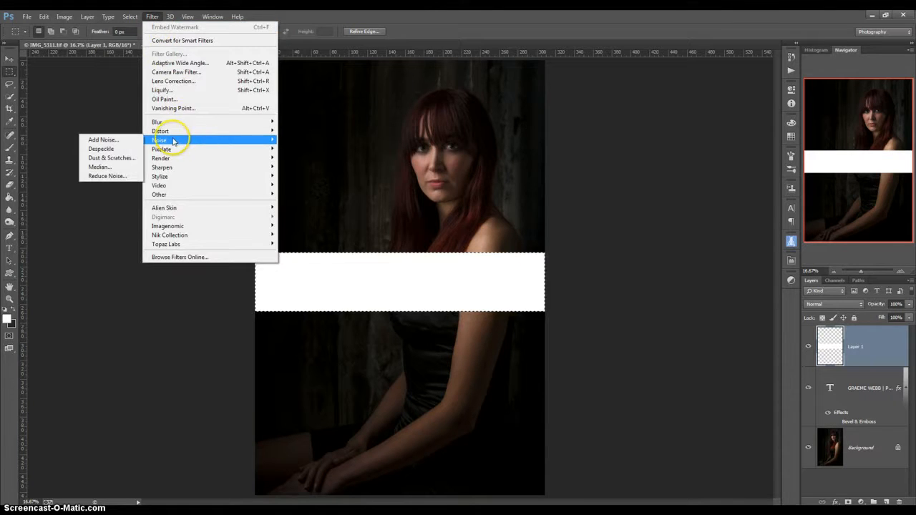
{"action": "left_click", "coordinate": [115, 140]}
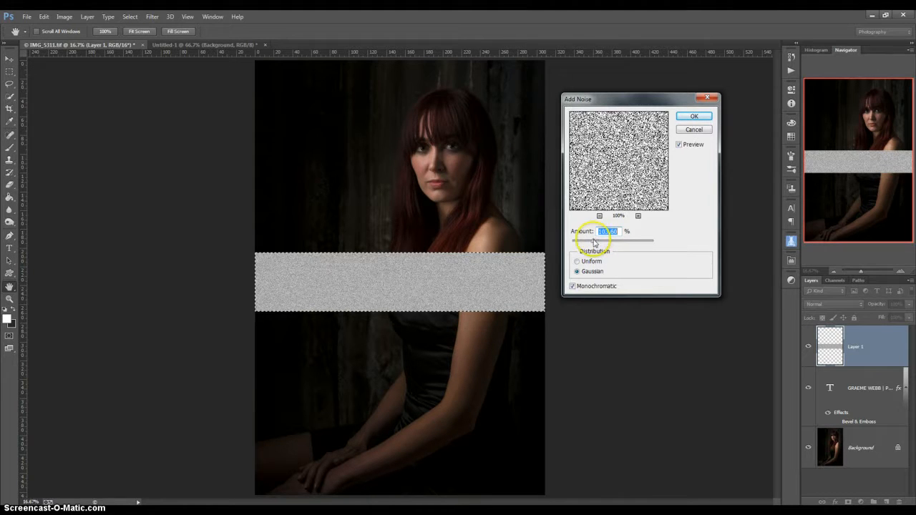
{"action": "left_click", "coordinate": [573, 286]}
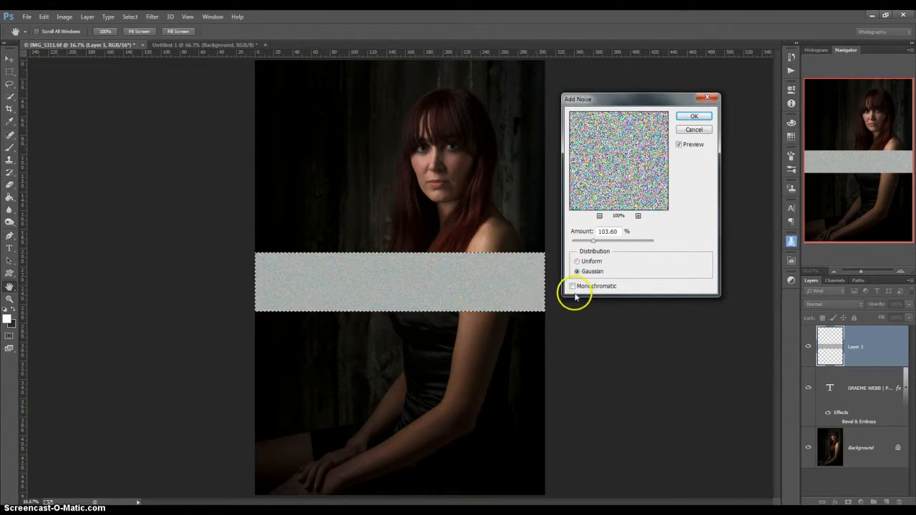
{"action": "left_click", "coordinate": [574, 286]}
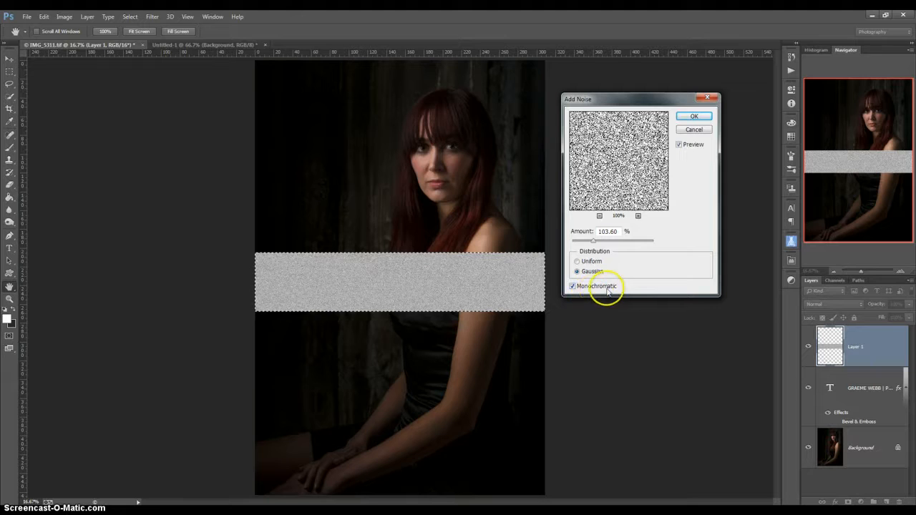
{"action": "left_click", "coordinate": [692, 117]}
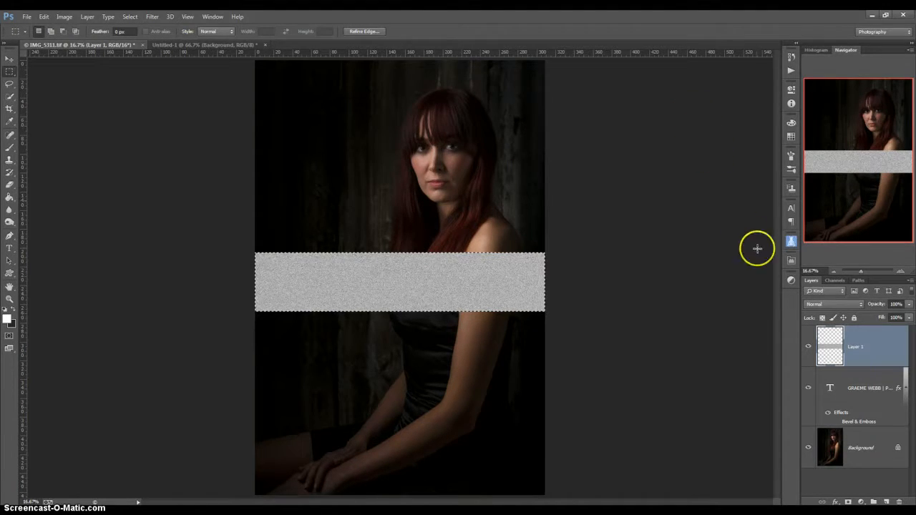
{"action": "left_click", "coordinate": [909, 305]}
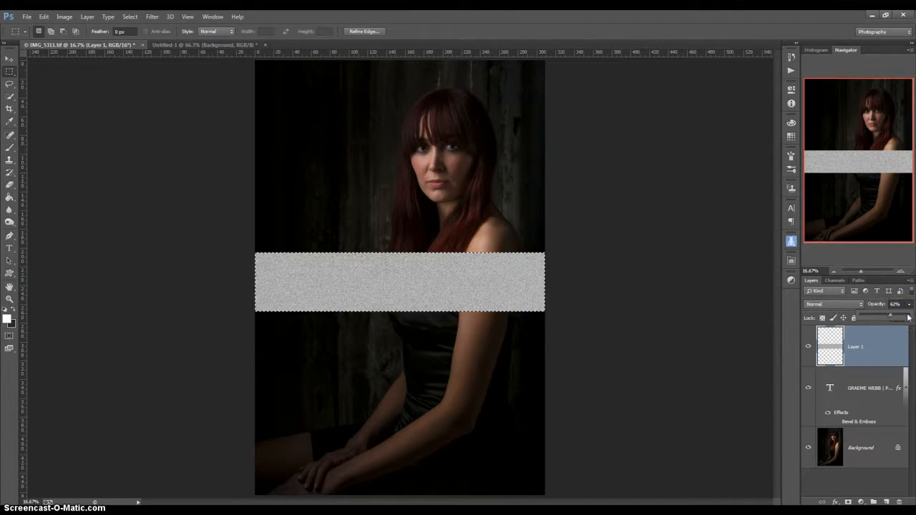
Lower Layer 1's opacity to 35% and move the text layer above it
{"action": "left_click_drag", "start_coordinate": [880, 316], "coordinate": [878, 316]}
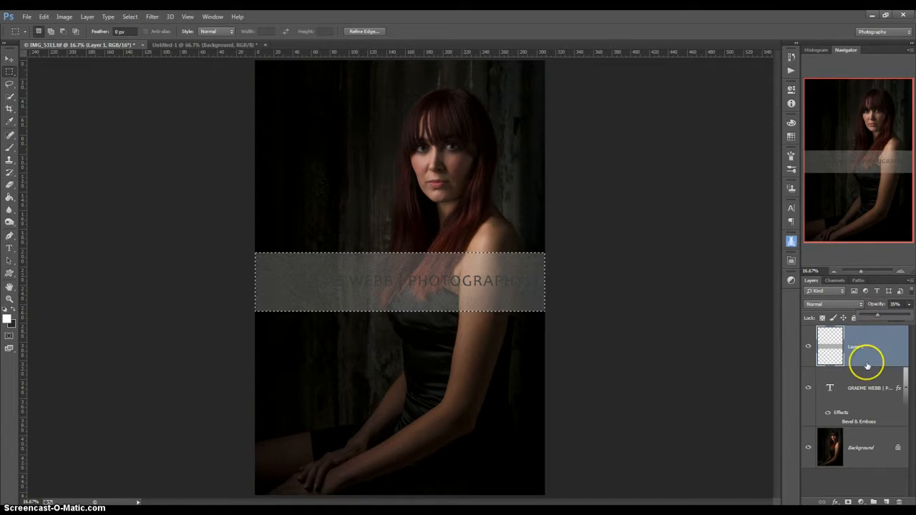
{"action": "left_click_drag", "start_coordinate": [830, 405], "coordinate": [867, 345]}
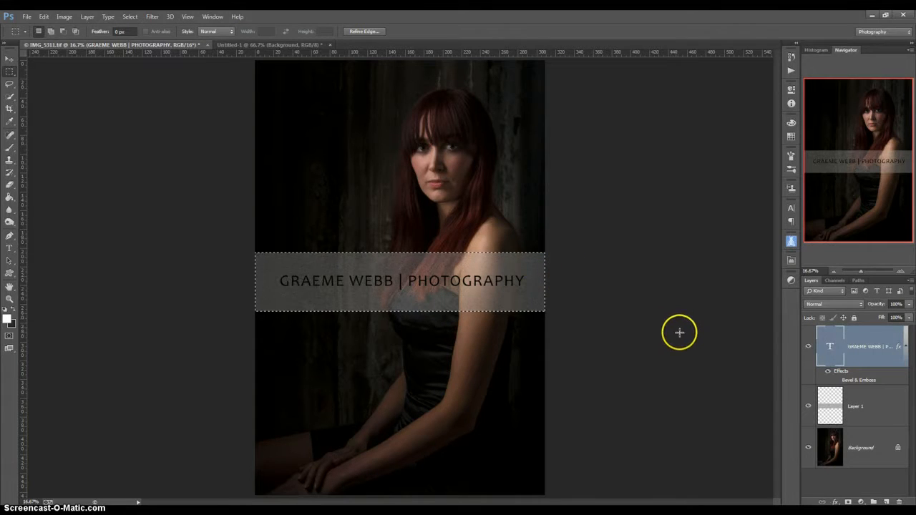
With the Move tool, shift the text and Layer 1 down together about 42.2 mm
{"action": "left_click", "coordinate": [10, 57]}
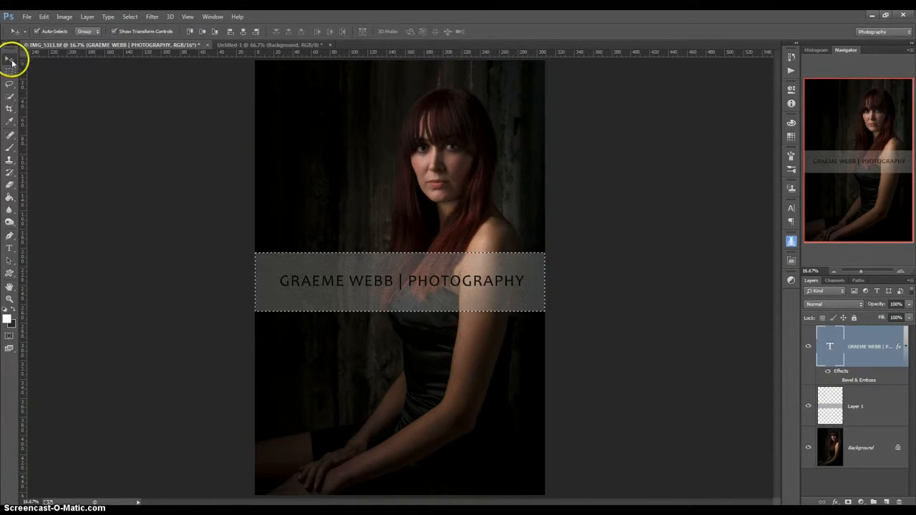
{"action": "left_click", "coordinate": [883, 426]}
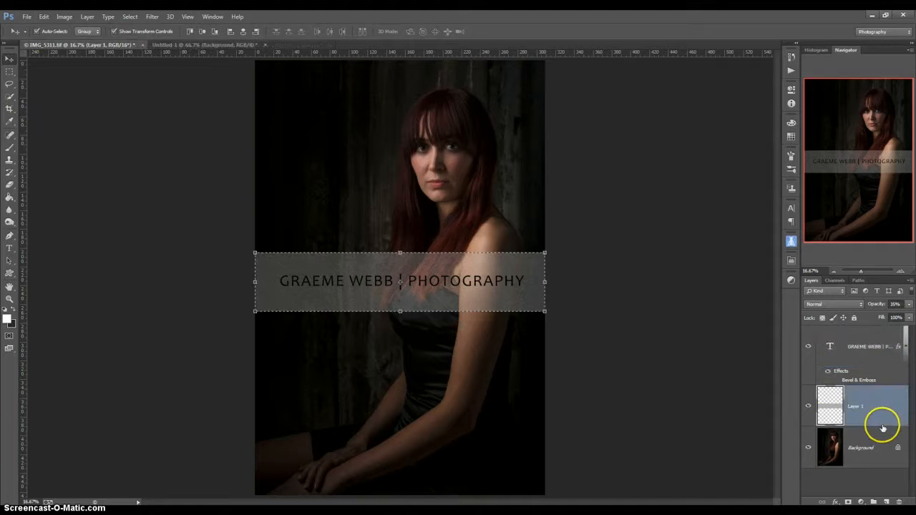
{"action": "left_click", "coordinate": [869, 352], "text": "shift"}
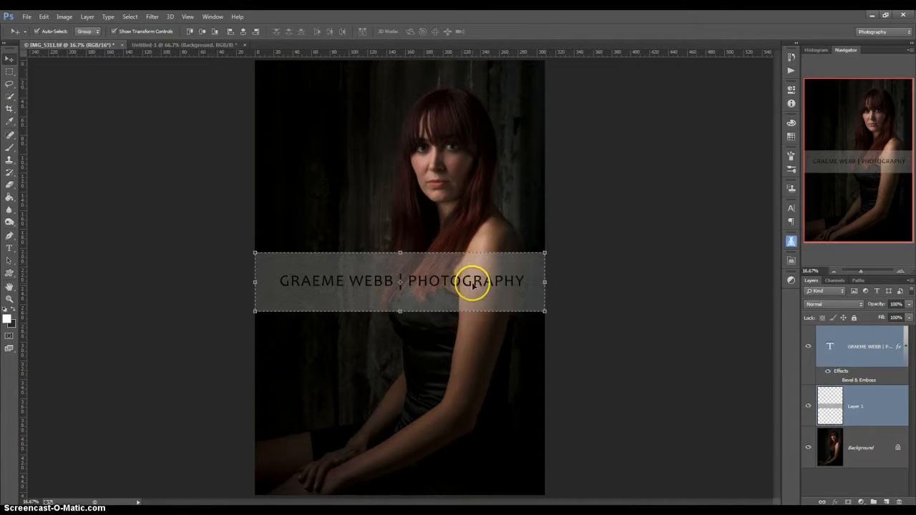
{"action": "left_click_drag", "start_coordinate": [471, 287], "coordinate": [471, 326]}
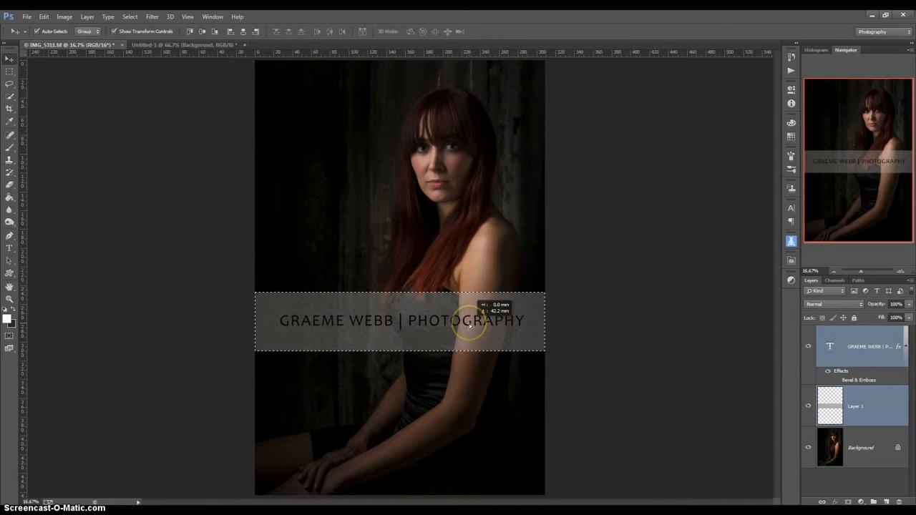
Deselect the layers and remove the marquee outline with Select > Deselect
{"action": "left_click", "coordinate": [610, 328]}
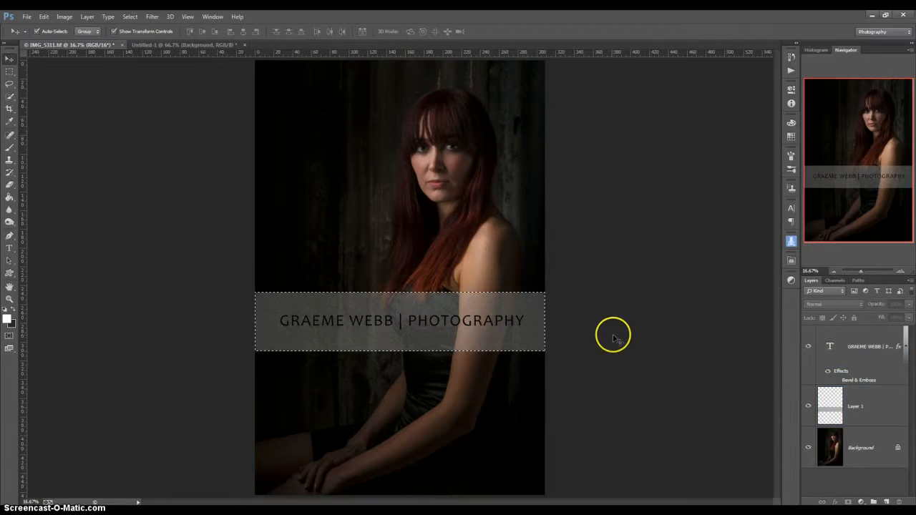
{"action": "left_click", "coordinate": [130, 16]}
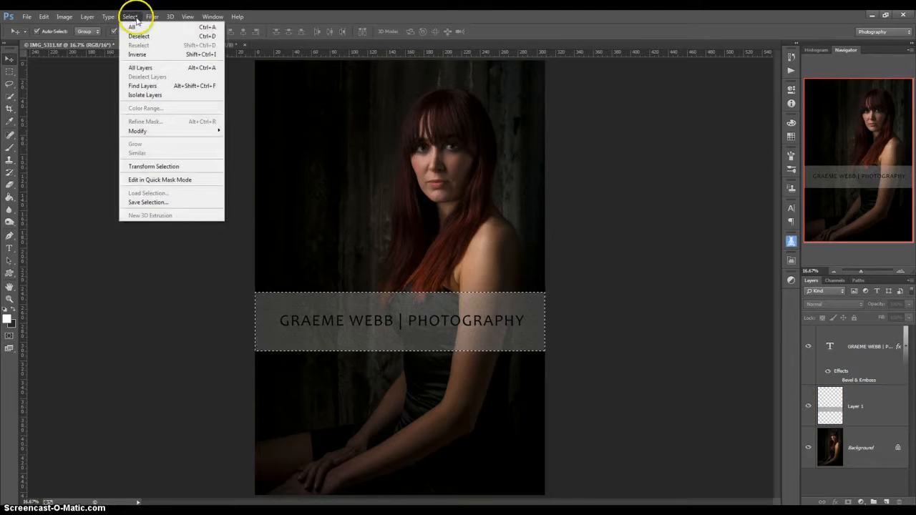
{"action": "left_click", "coordinate": [140, 35]}
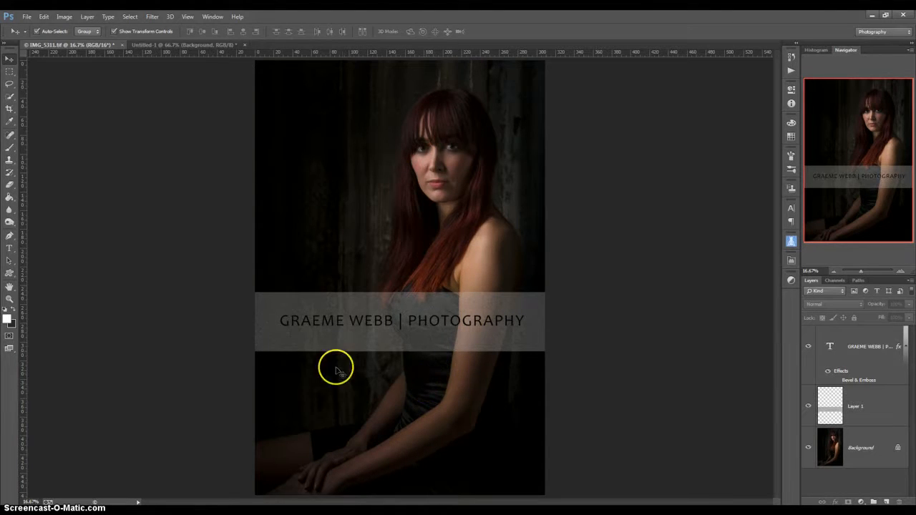
{"action": "left_click", "coordinate": [394, 348]}
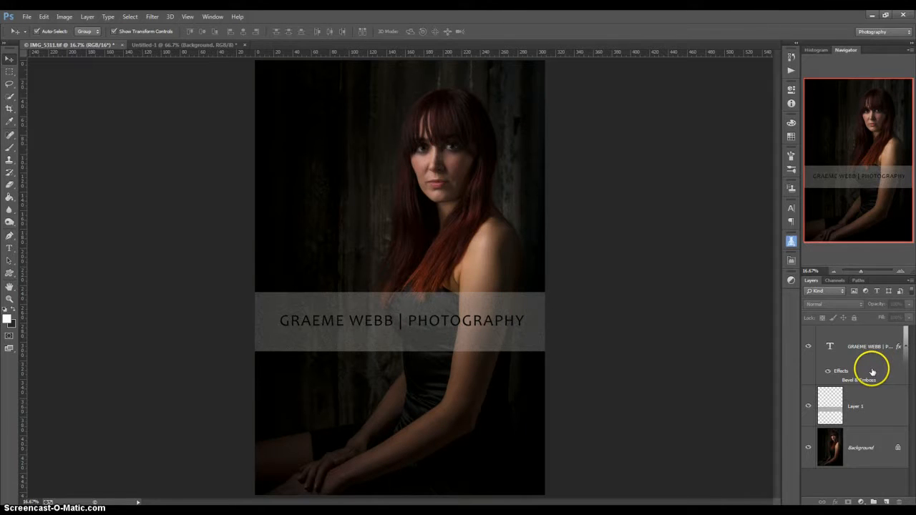
Delete Layer 1, the grey noise band layer
{"action": "left_click", "coordinate": [880, 409]}
{"action": "right_click", "coordinate": [880, 412]}
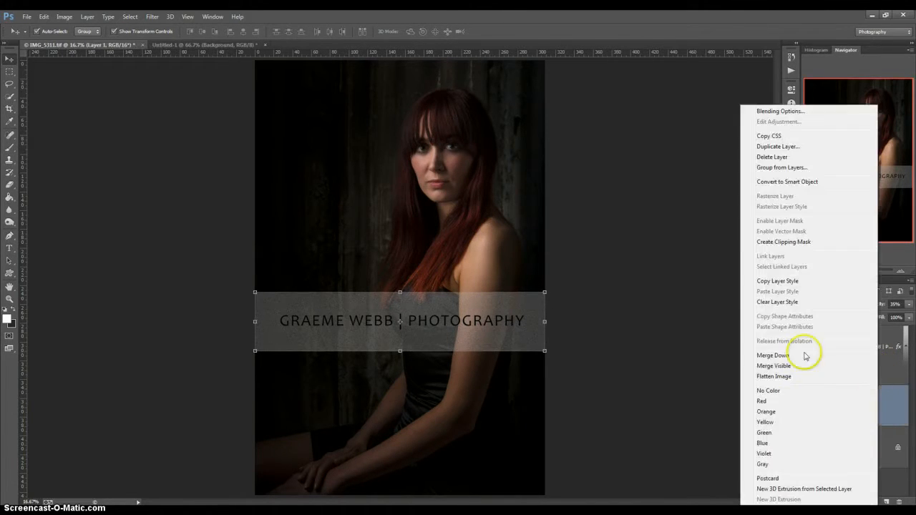
{"action": "left_click", "coordinate": [807, 161]}
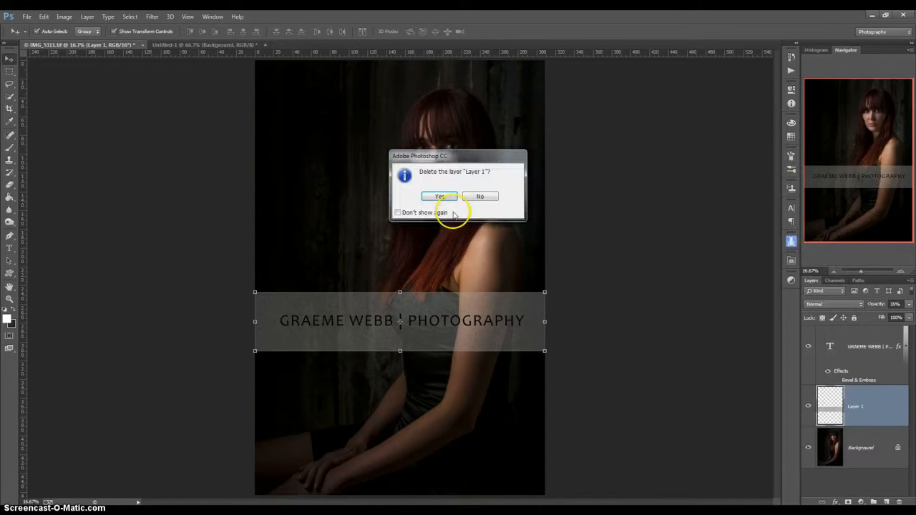
{"action": "left_click", "coordinate": [437, 196]}
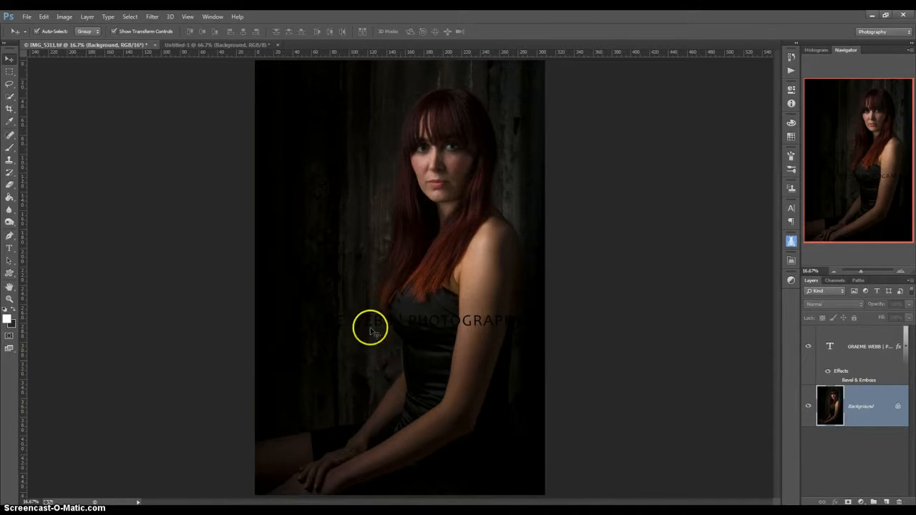
Make the watermark text 30 pt and white (#ffffff)
{"action": "double_click", "coordinate": [831, 348]}
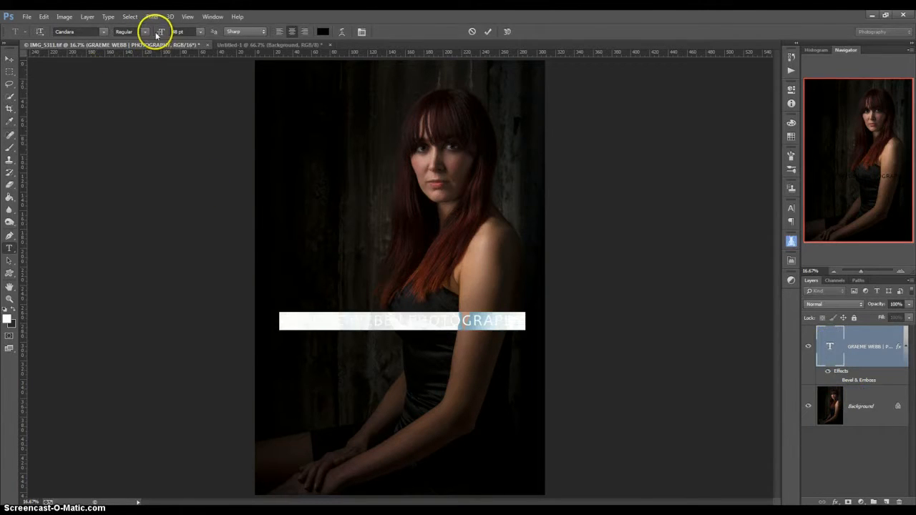
{"action": "left_click", "coordinate": [200, 32]}
{"action": "left_click", "coordinate": [199, 152]}
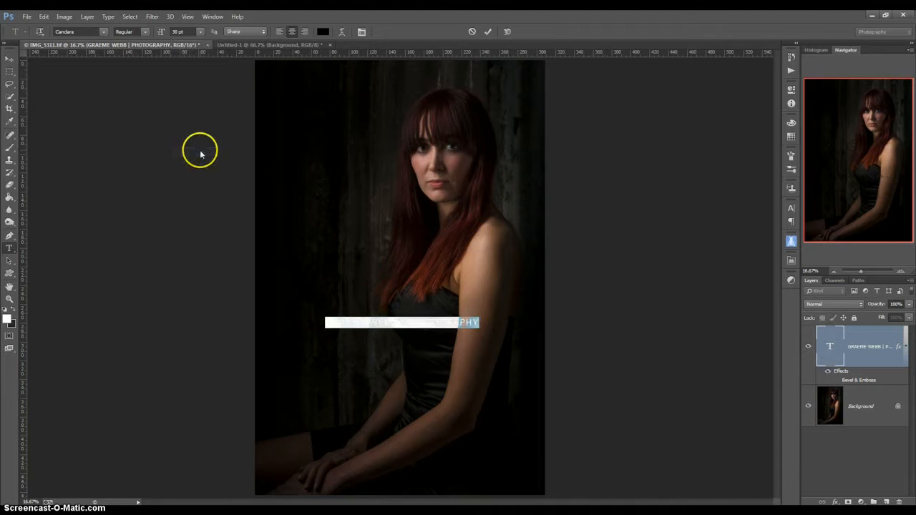
{"action": "left_click", "coordinate": [319, 32]}
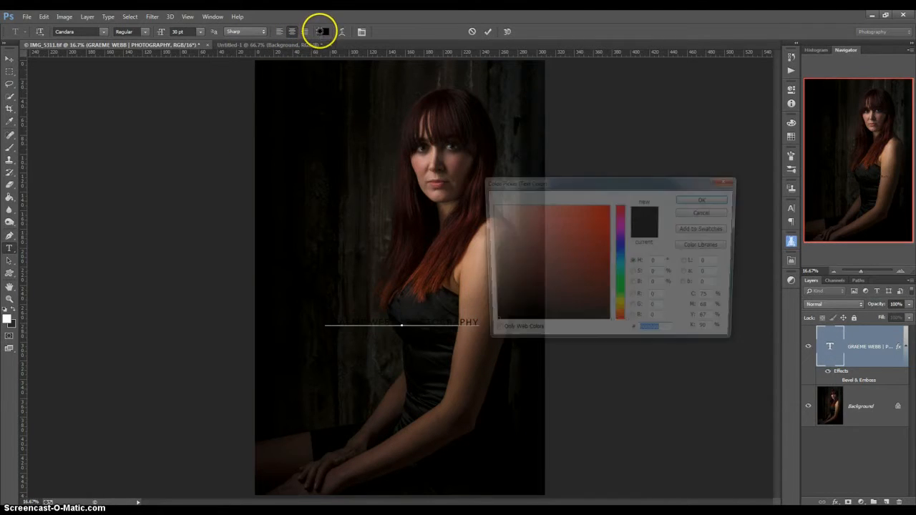
{"action": "left_click", "coordinate": [489, 205]}
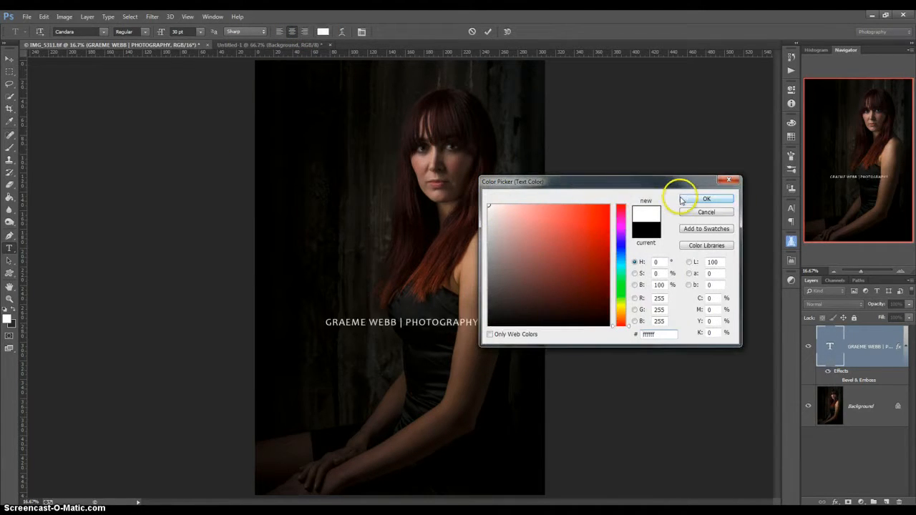
{"action": "left_click", "coordinate": [703, 199]}
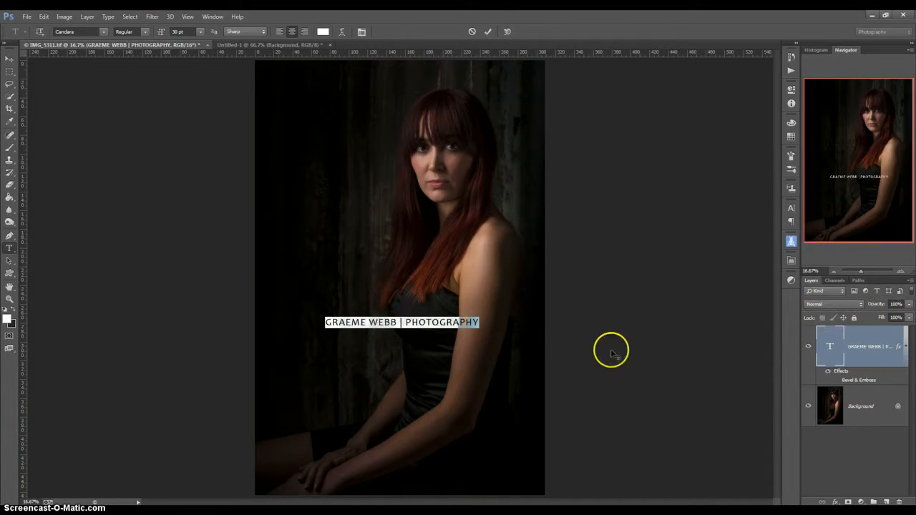
Move the watermark text to the photo's bottom-left and lower its layer opacity
{"action": "mouse_move", "coordinate": [477, 359]}
{"action": "left_mouse_down"}
{"action": "mouse_move", "coordinate": [418, 511]}
{"action": "mouse_move", "coordinate": [470, 372]}
{"action": "left_mouse_up"}
{"action": "left_click", "coordinate": [412, 484]}
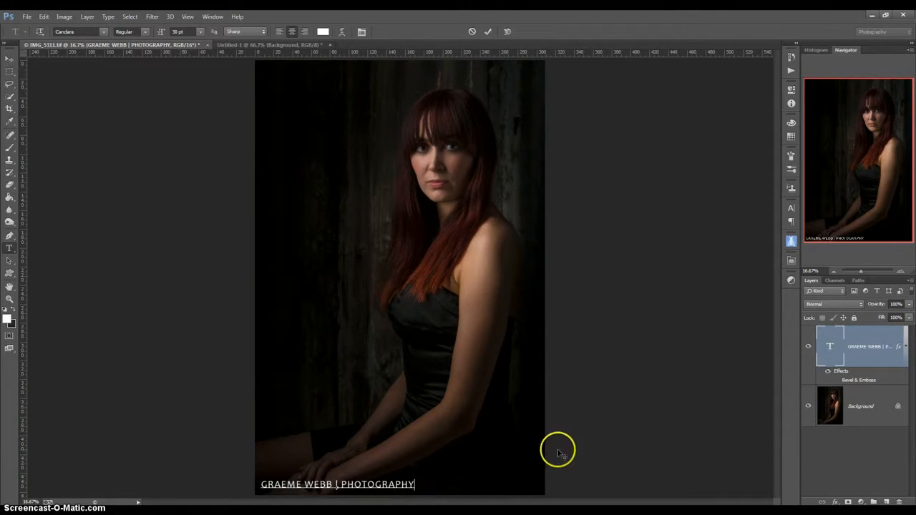
{"action": "left_click", "coordinate": [908, 305]}
{"action": "left_click_drag", "start_coordinate": [907, 315], "coordinate": [877, 316]}
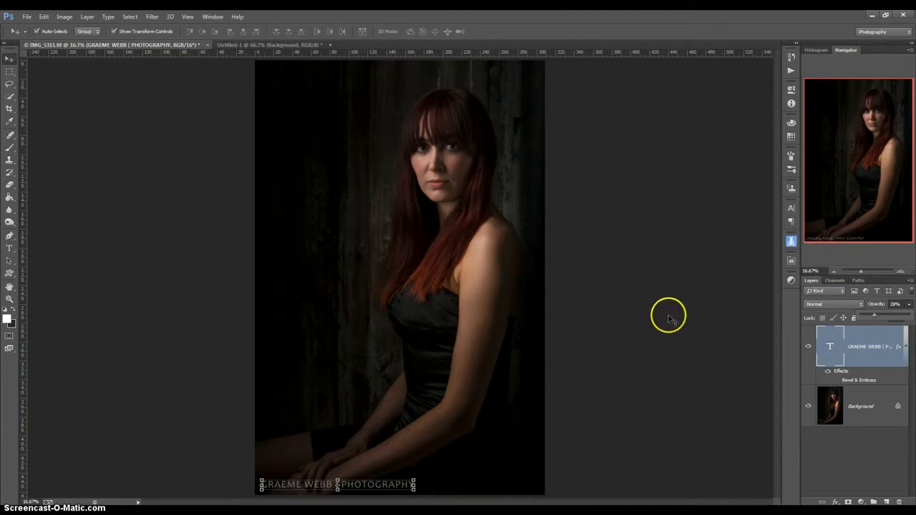
{"action": "left_click", "coordinate": [179, 444]}
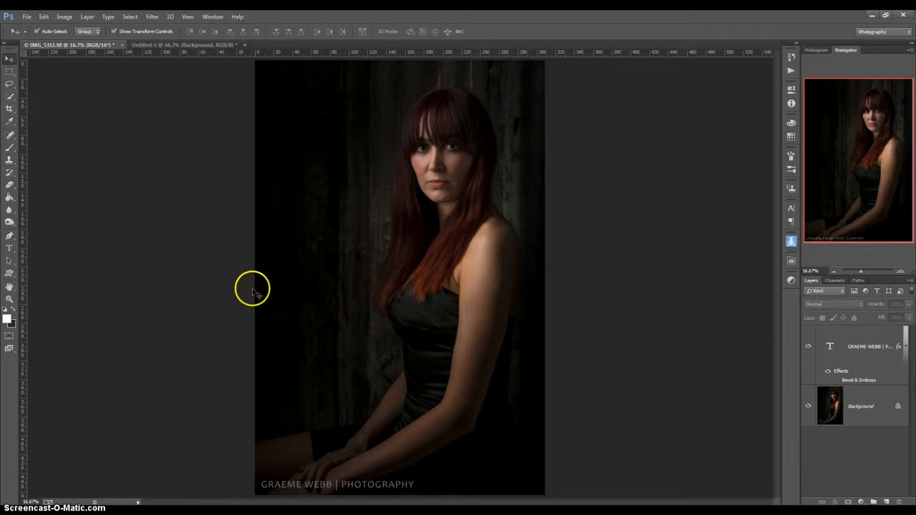
Flatten the image and convert it to 8 Bits/Channel
{"action": "left_click", "coordinate": [86, 18]}
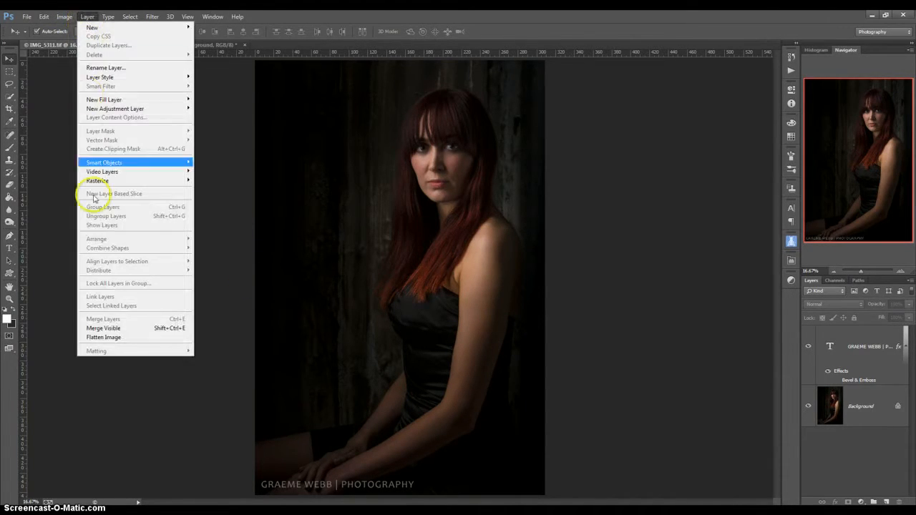
{"action": "left_click", "coordinate": [130, 339]}
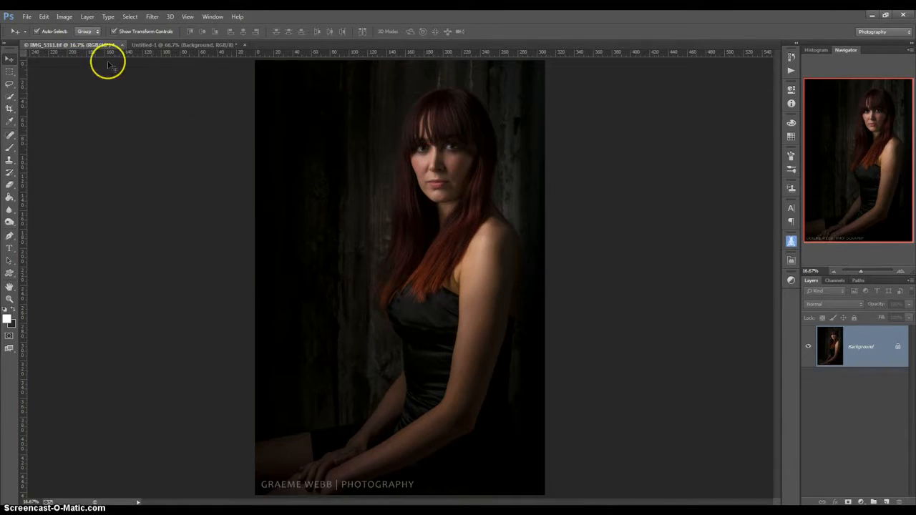
{"action": "left_click", "coordinate": [64, 17]}
{"action": "mouse_move", "coordinate": [69, 26]}
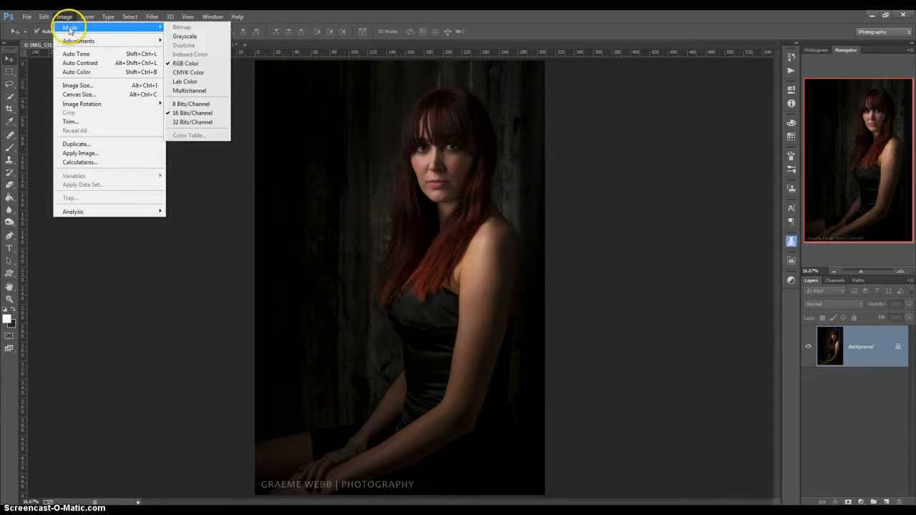
{"action": "left_click", "coordinate": [184, 104]}
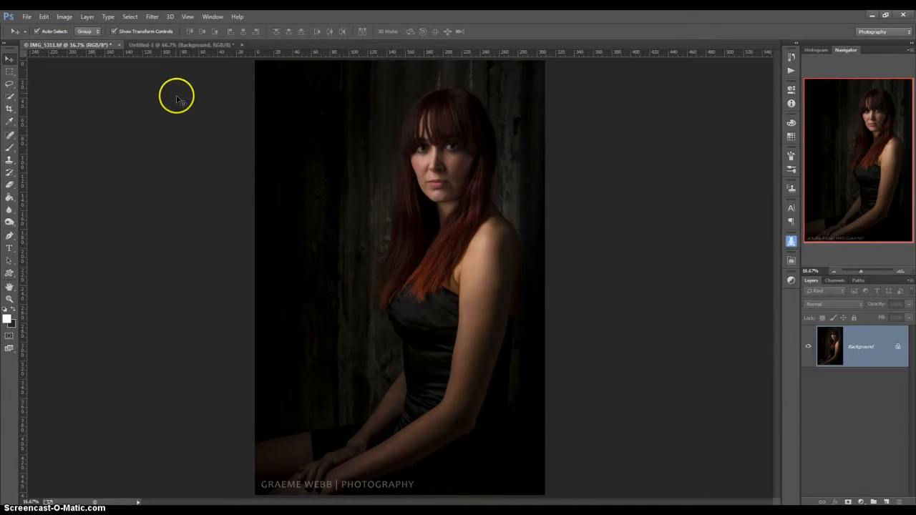
Open Filter > Digimarc > Embed Watermark
{"action": "left_click", "coordinate": [153, 16]}
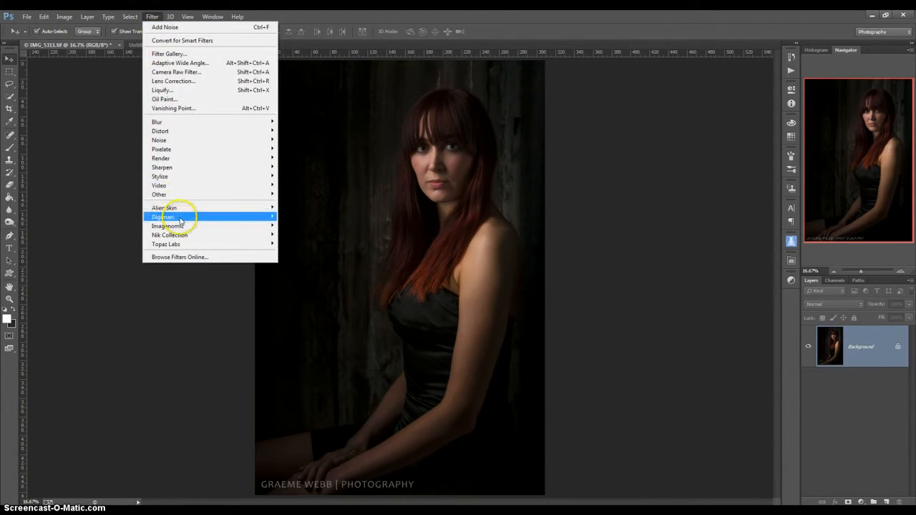
{"action": "mouse_move", "coordinate": [181, 220]}
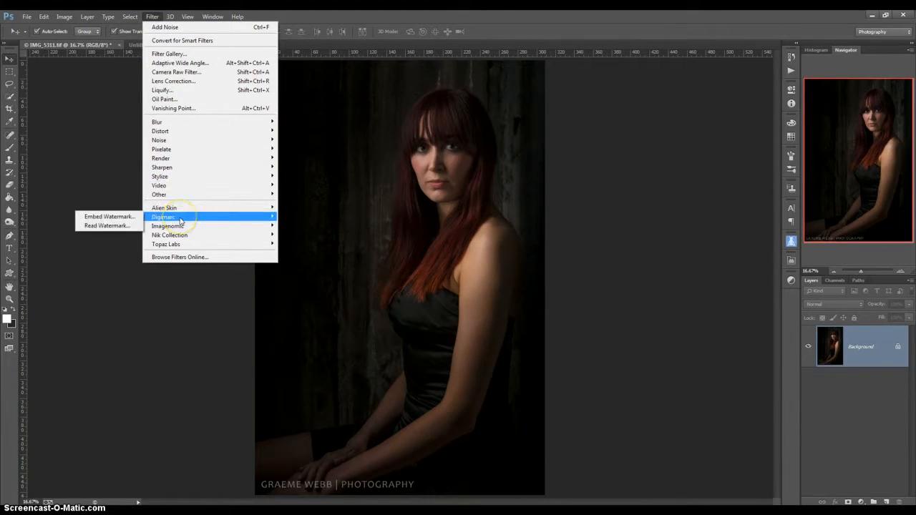
{"action": "left_click", "coordinate": [107, 217]}
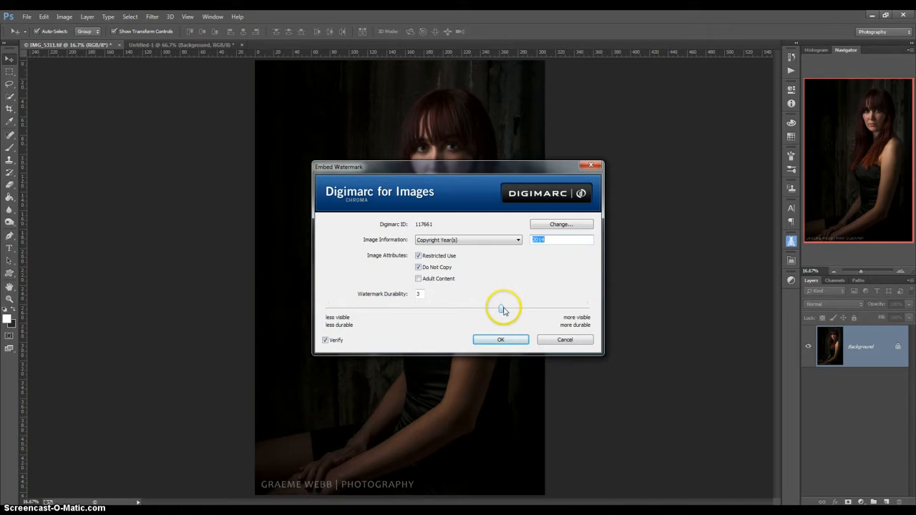
Set the Watermark Durability slider to 3
{"action": "left_click", "coordinate": [501, 309]}
{"action": "mouse_move", "coordinate": [502, 310]}
{"action": "left_mouse_down"}
{"action": "mouse_move", "coordinate": [330, 311]}
{"action": "mouse_move", "coordinate": [540, 317]}
{"action": "mouse_move", "coordinate": [613, 305]}
{"action": "mouse_move", "coordinate": [502, 320]}
{"action": "left_mouse_up"}
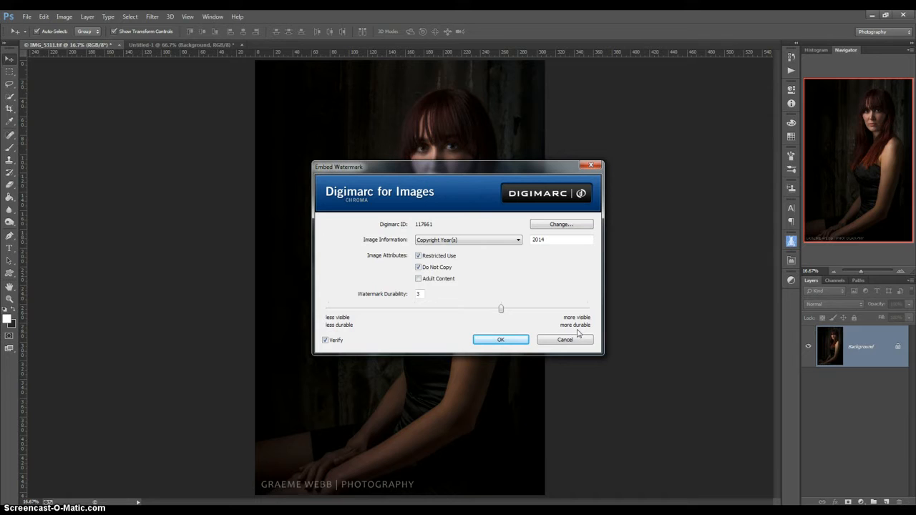
Embed the Digimarc watermark, then close the verification report showing its strength
{"action": "left_click", "coordinate": [503, 341]}
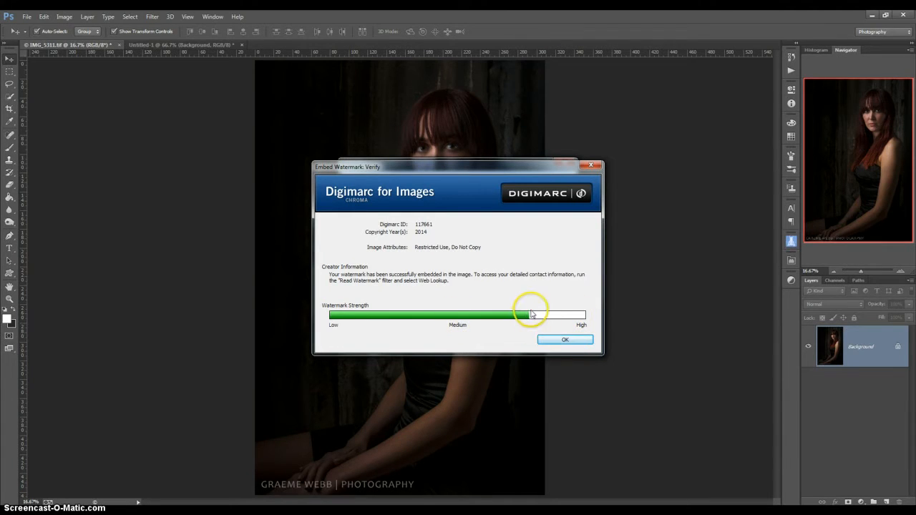
{"action": "left_click", "coordinate": [565, 341]}
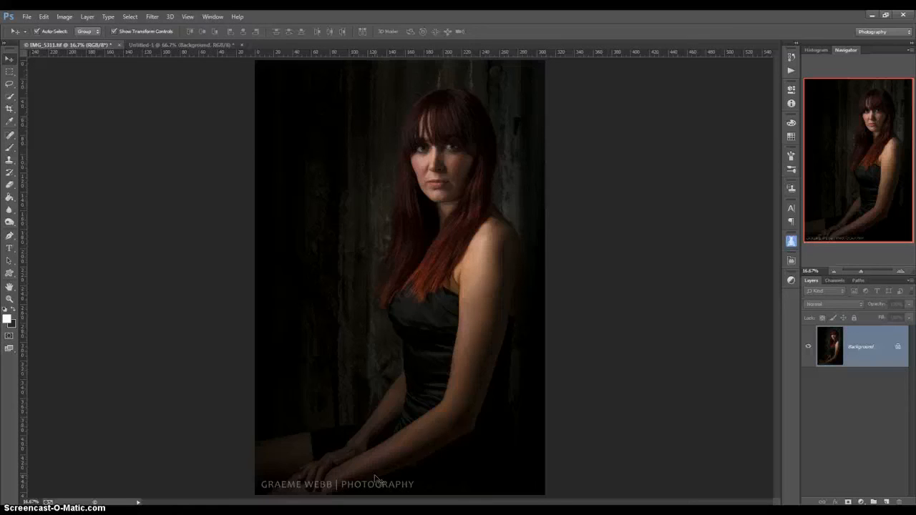
{"action": "left_click", "coordinate": [375, 478]}
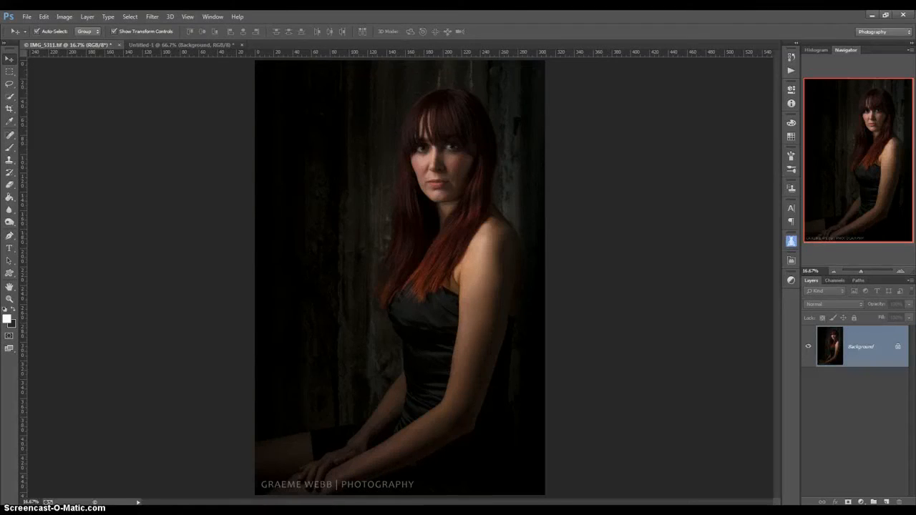